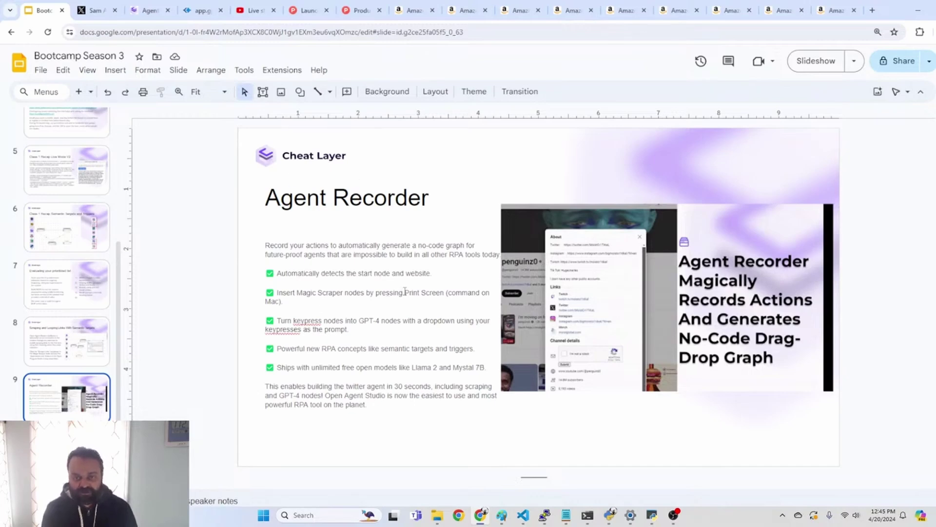
- Replace 'Print Screen' with 'INSERT KEY' in the Agent Recorder slide's second bullet
left_click_drag(405, 293, 444, 293)
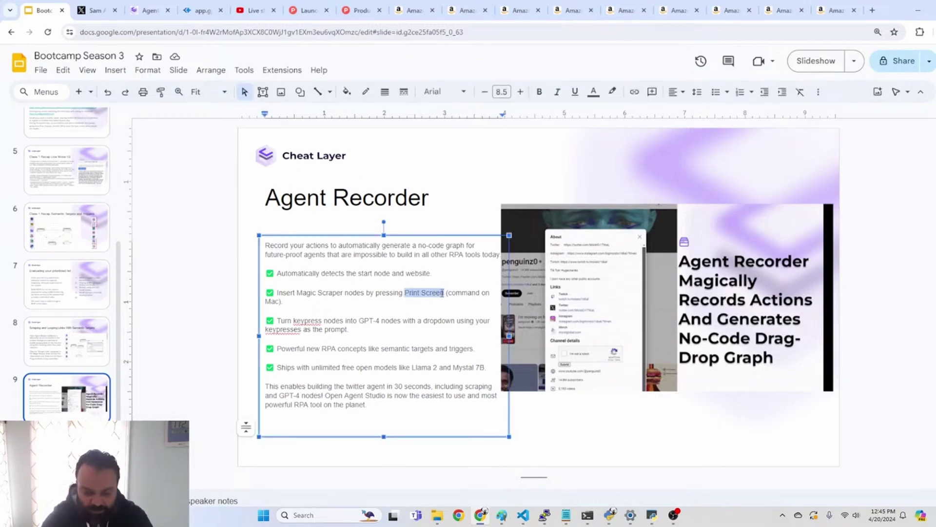
type("INSERT KEY")
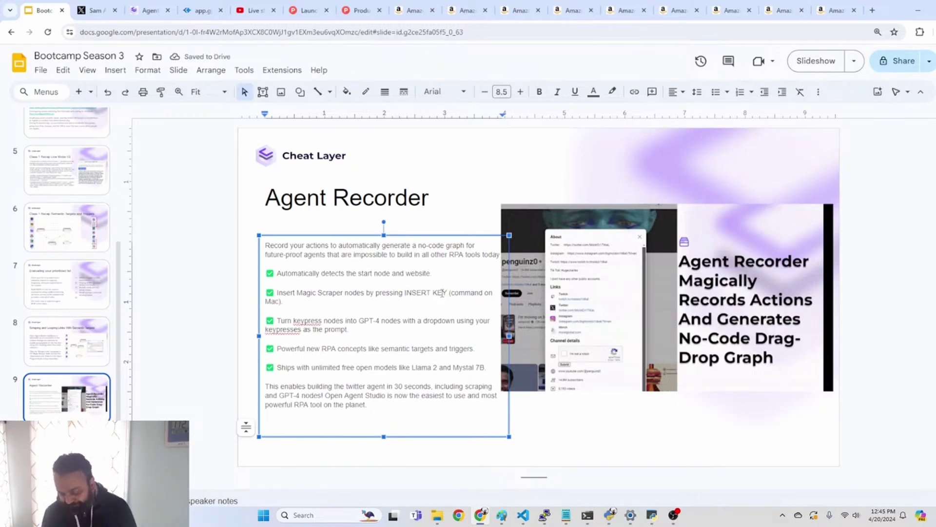
left_click(414, 344)
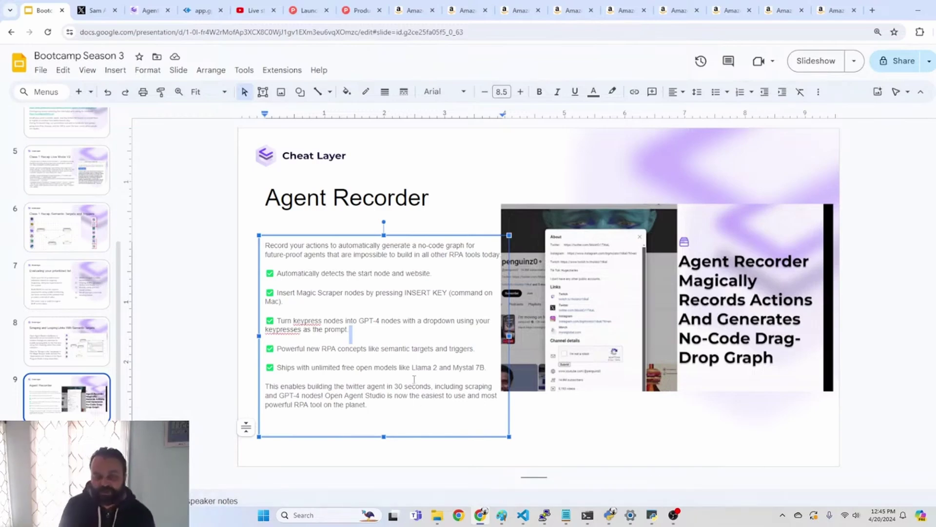
left_click(411, 354)
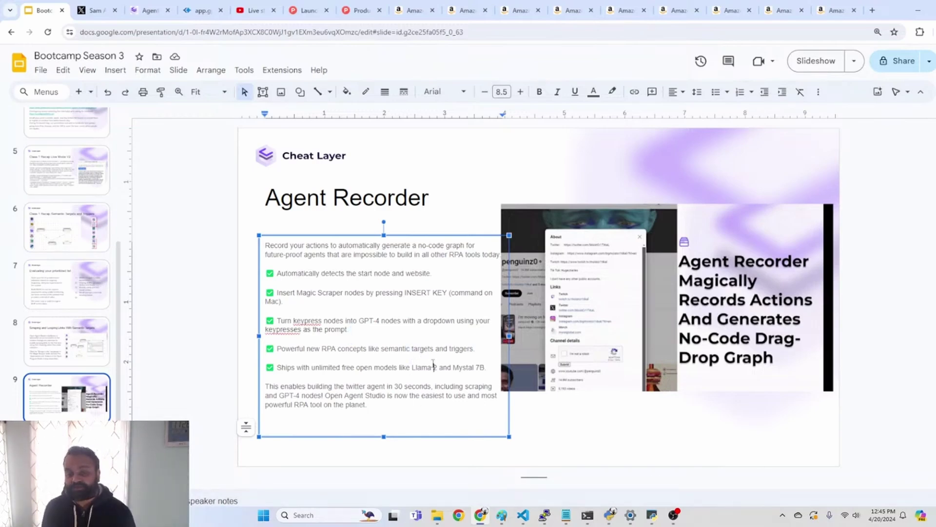
left_click(438, 414)
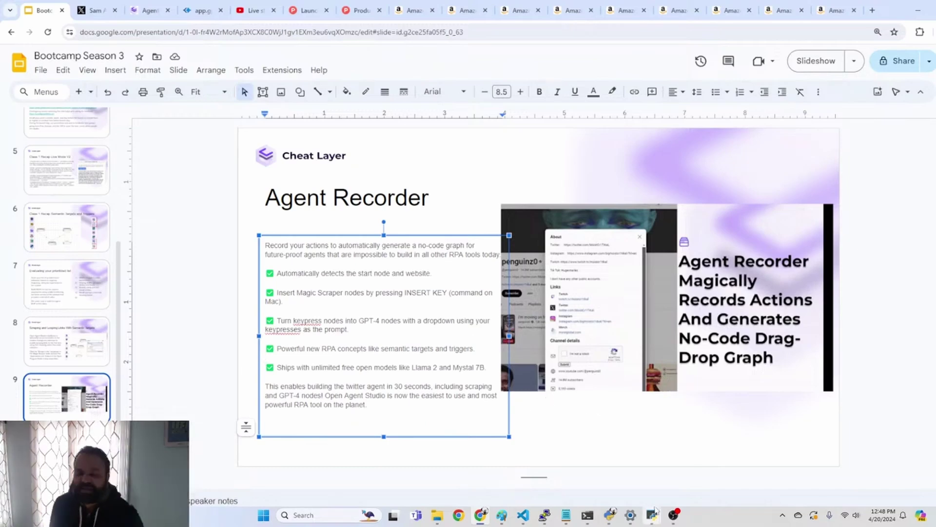
- Clear the Open Agent Studio graph to a lone Start Node 0 with File > New
mouse_move(655, 511)
left_click(679, 480)
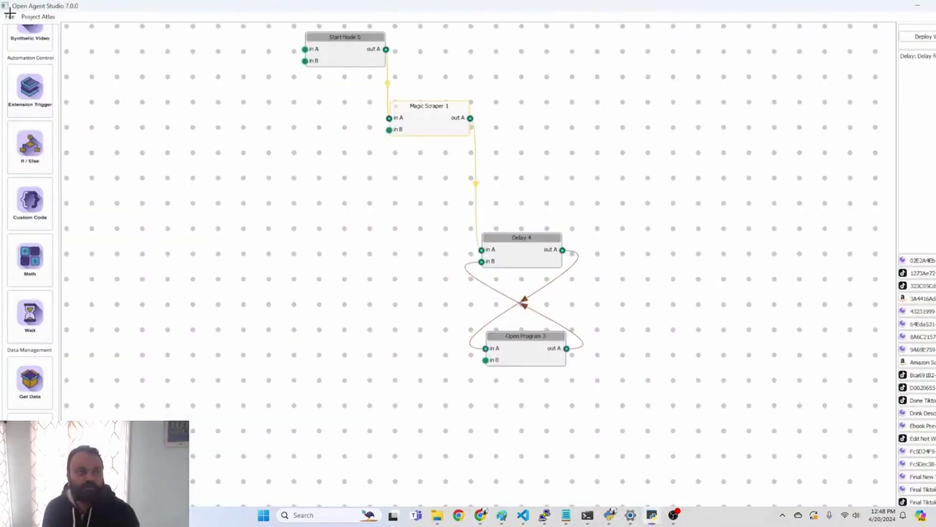
left_click(10, 16)
left_click(24, 37)
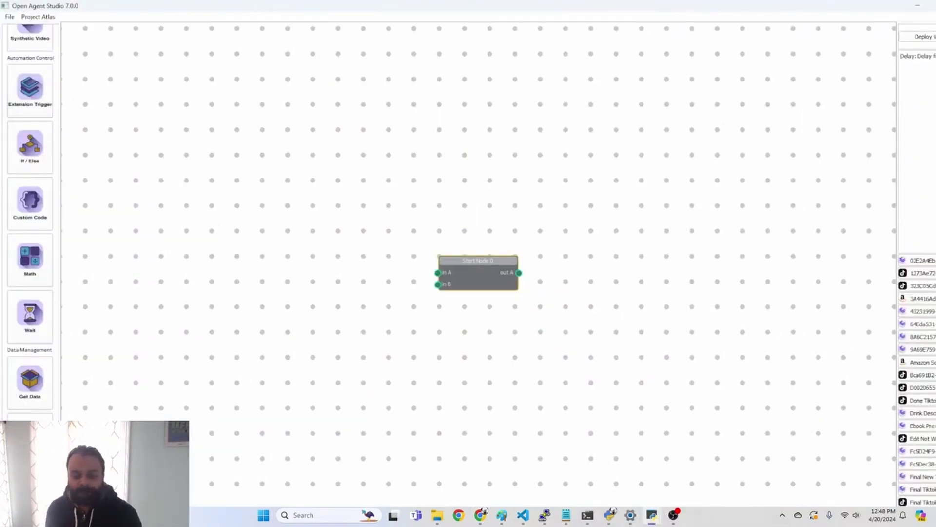
left_click(480, 515)
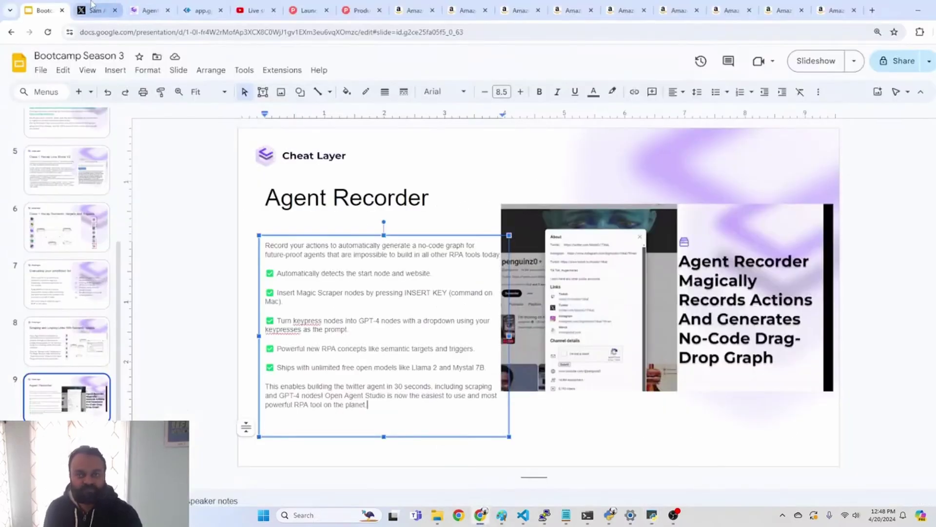
- Close the Amazon tabs right of Product Hunt and return to the X post
left_click(93, 7)
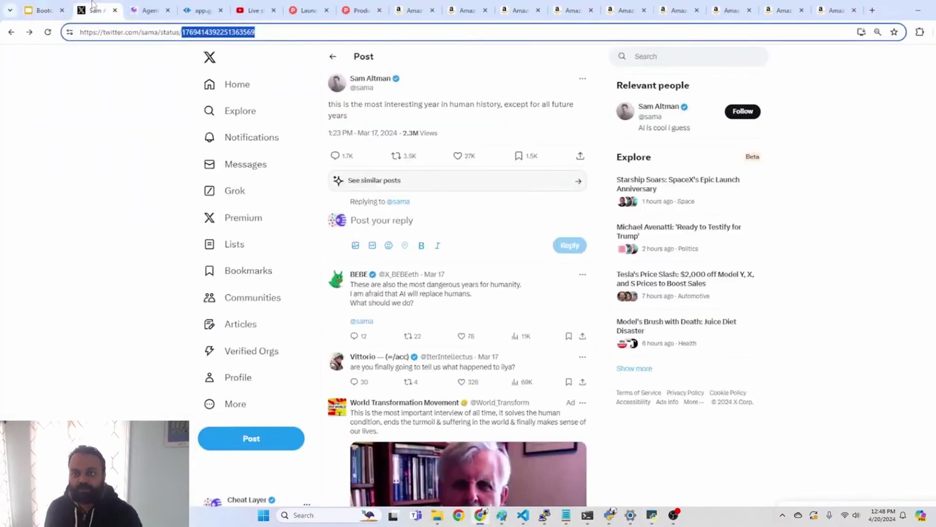
right_click(371, 15)
left_click(445, 204)
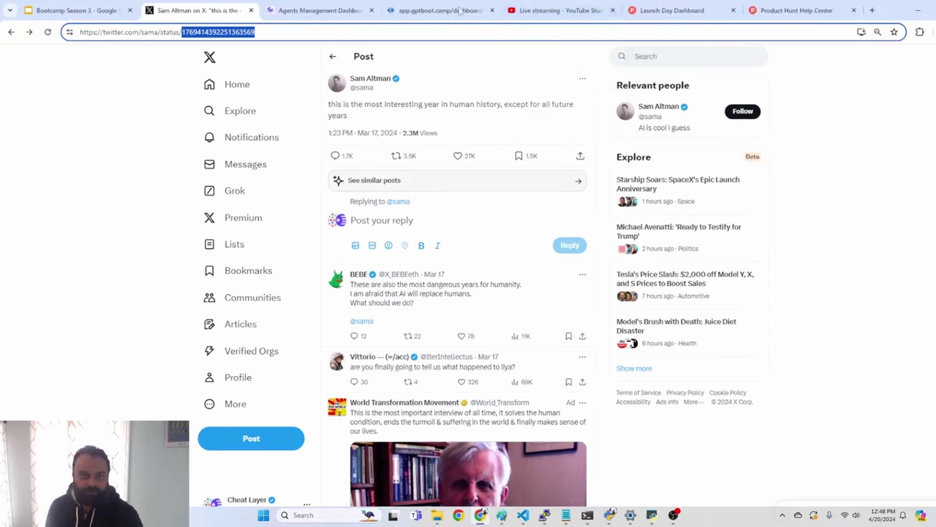
left_click(556, 11)
left_click(219, 5)
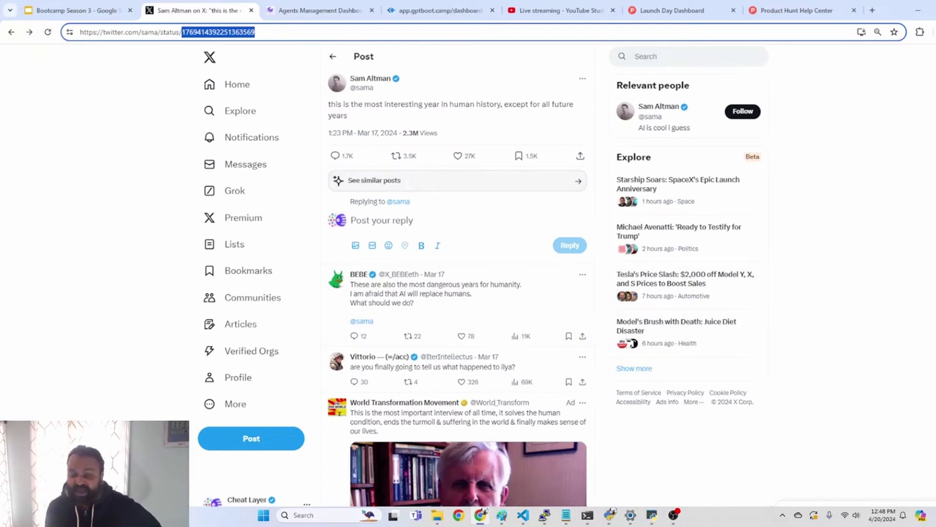
- Shrink the Open Agent Studio window over the X post and start the Agent Recorder
left_click(673, 515)
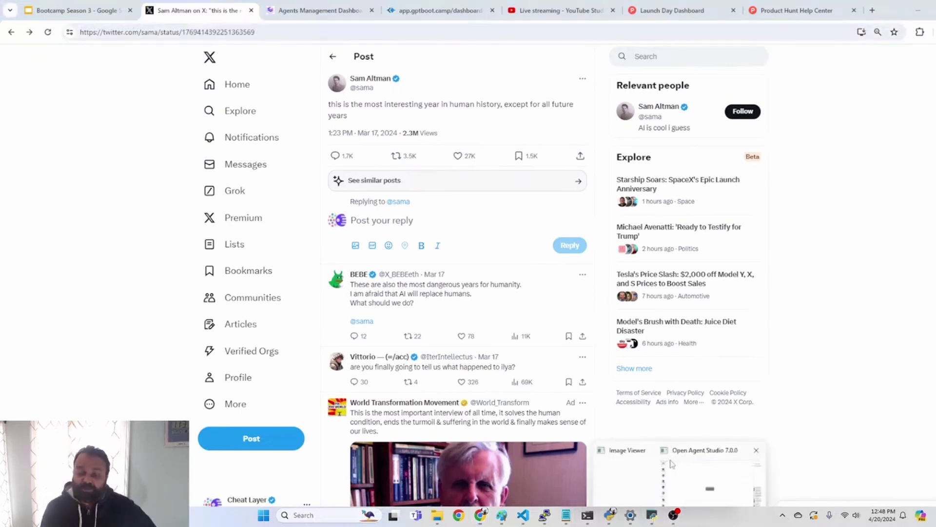
left_click(683, 470)
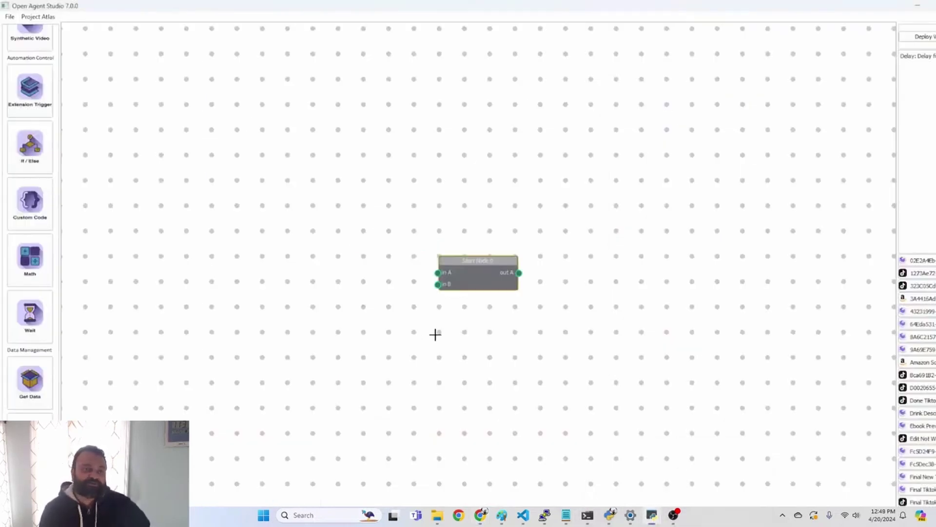
left_click(39, 19)
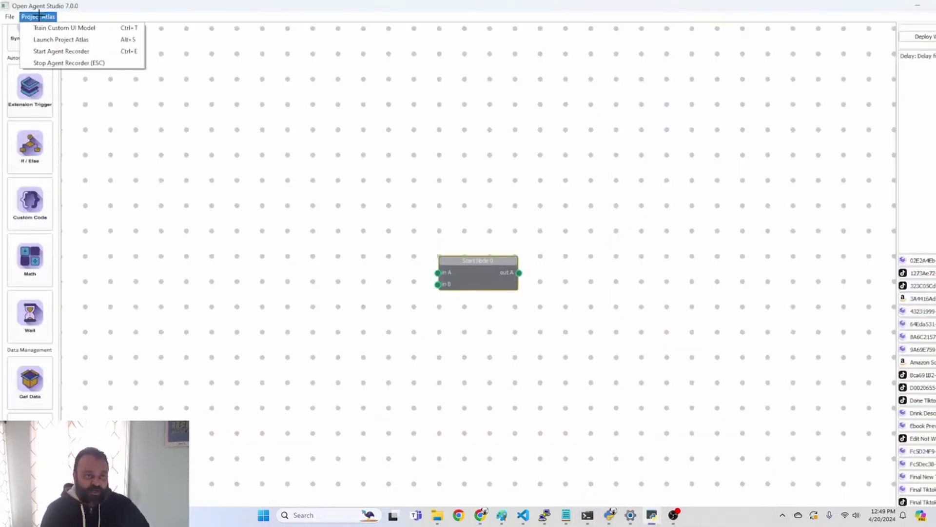
left_click(205, 2)
left_click_drag(206, 3, 621, 92)
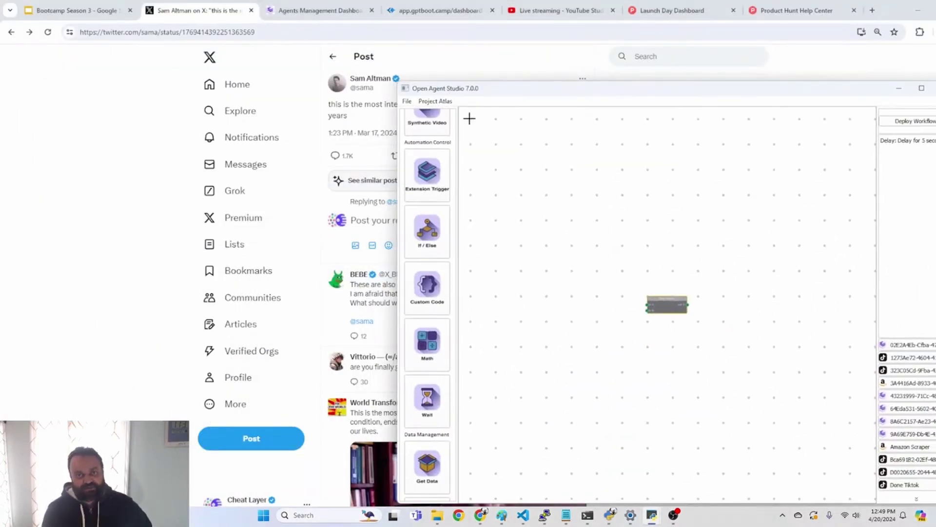
left_click(449, 101)
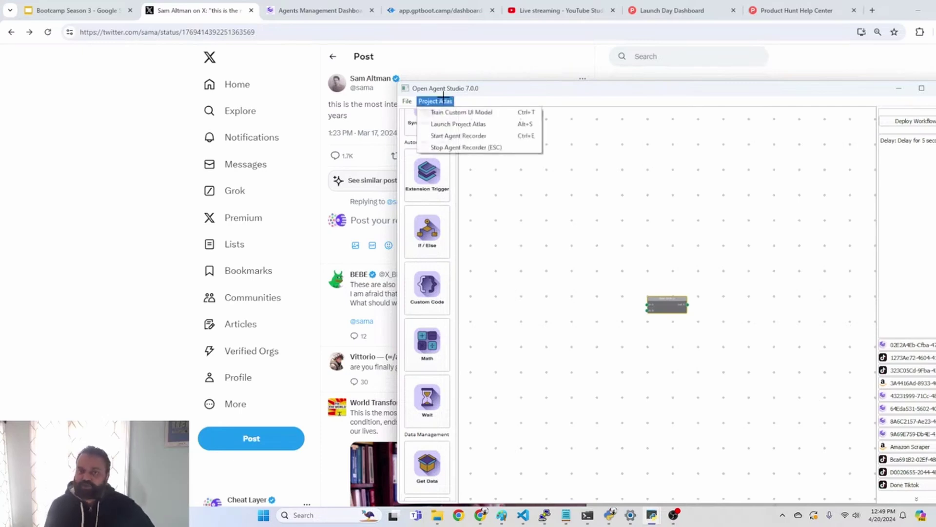
left_click(471, 136)
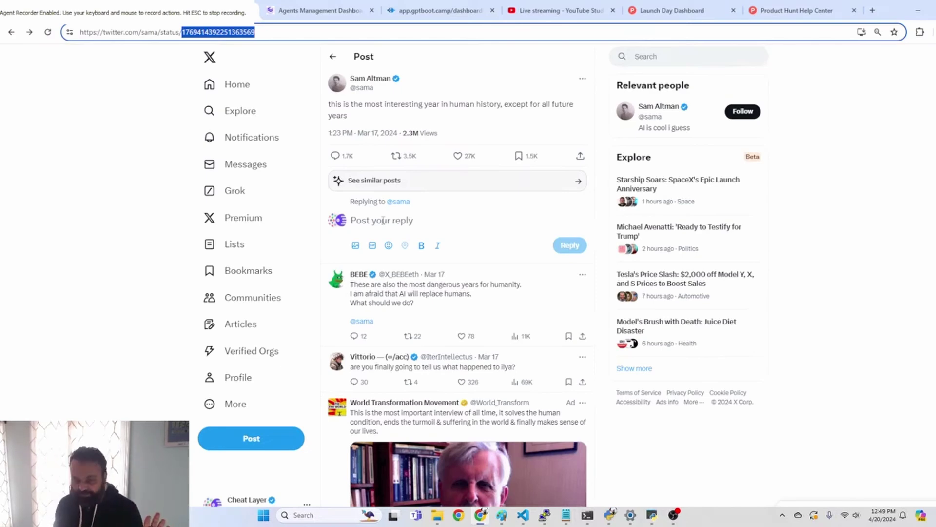
- Type 'gnerate a funny reply to the tweet' into the post's reply box
left_click(383, 220)
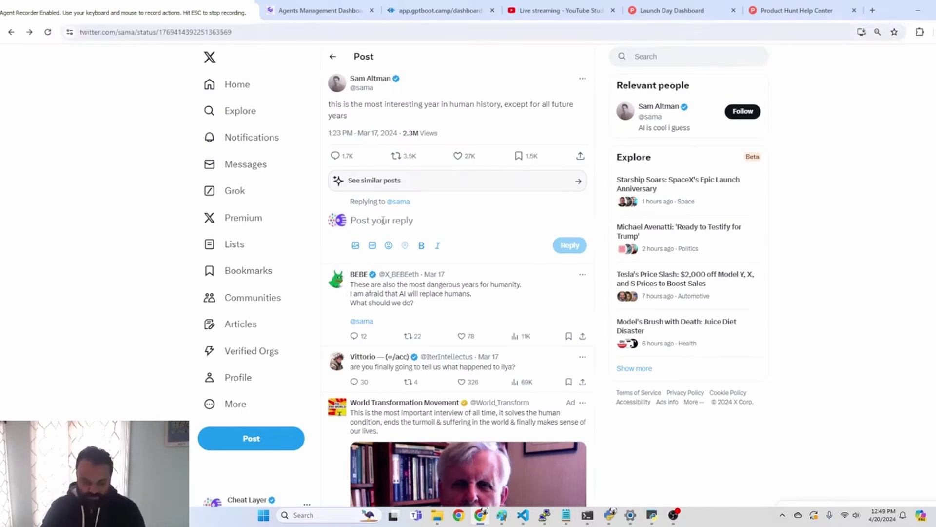
type("gn")
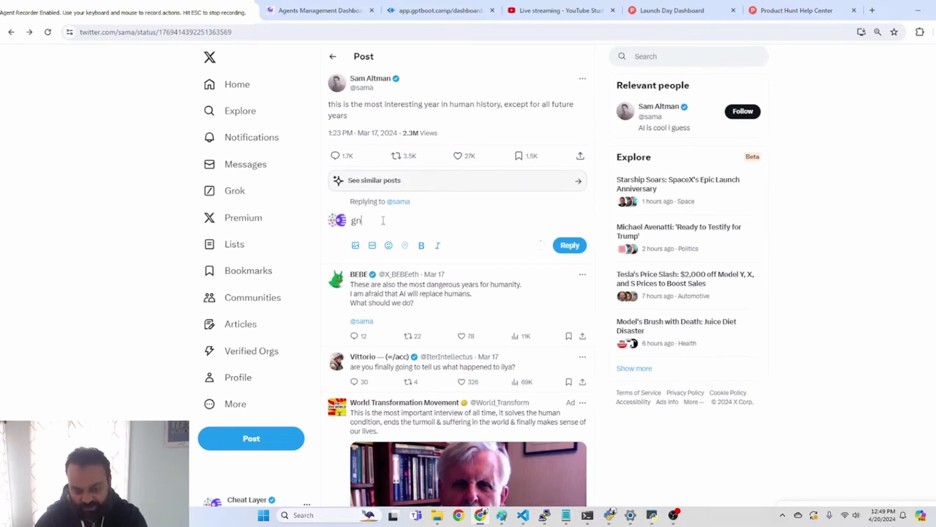
type("erate")
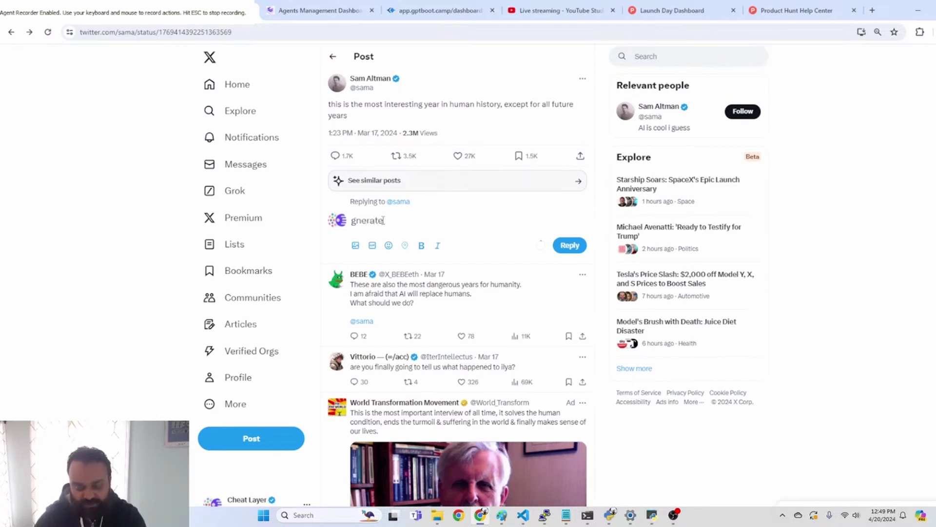
type(" a funny")
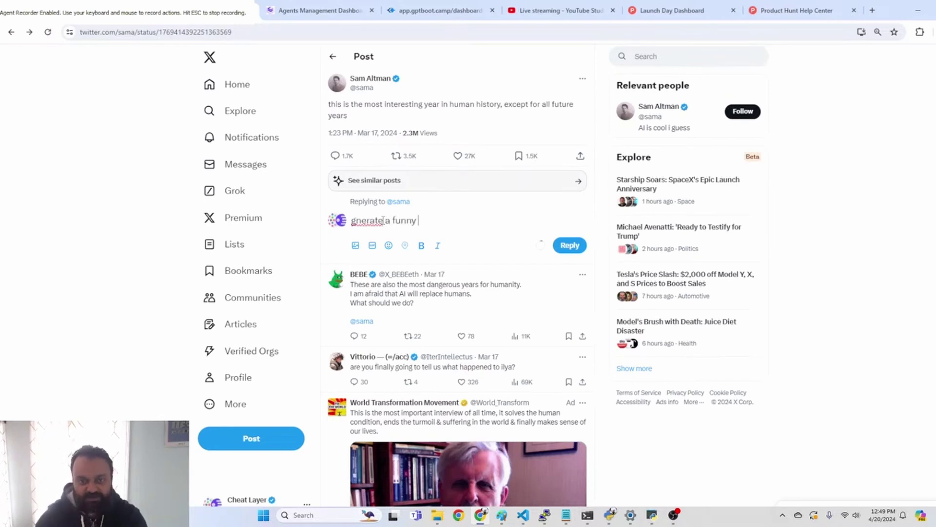
type(" reply to the tweet")
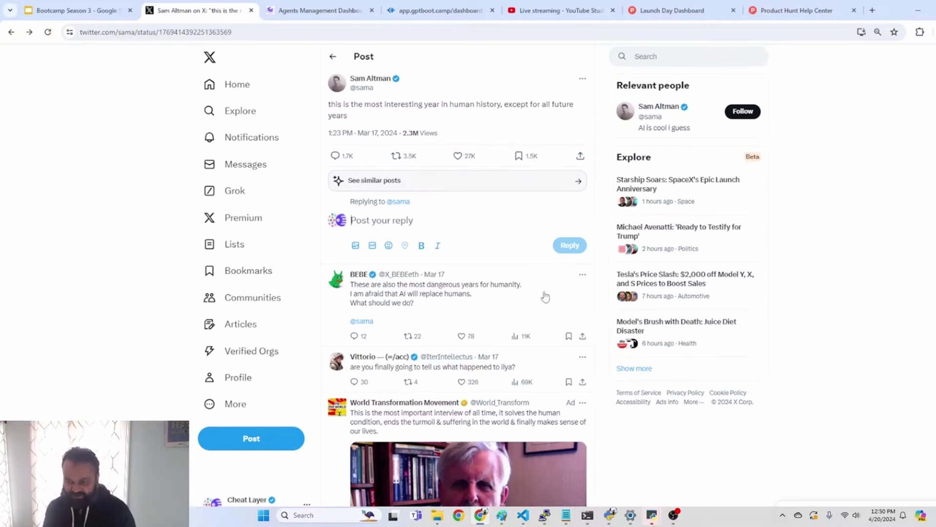
- Move Compound Keypress 1 up beside the Click node in the graph
mouse_move(651, 518)
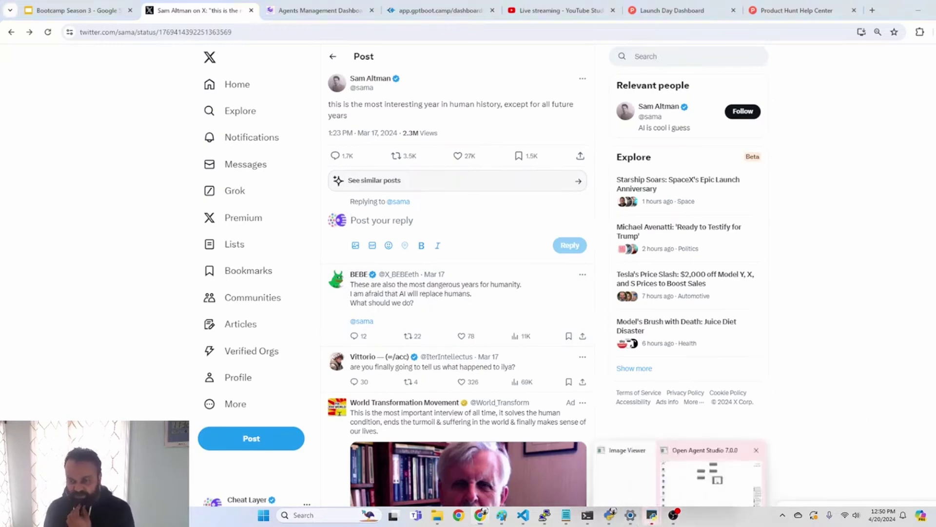
left_click(690, 503)
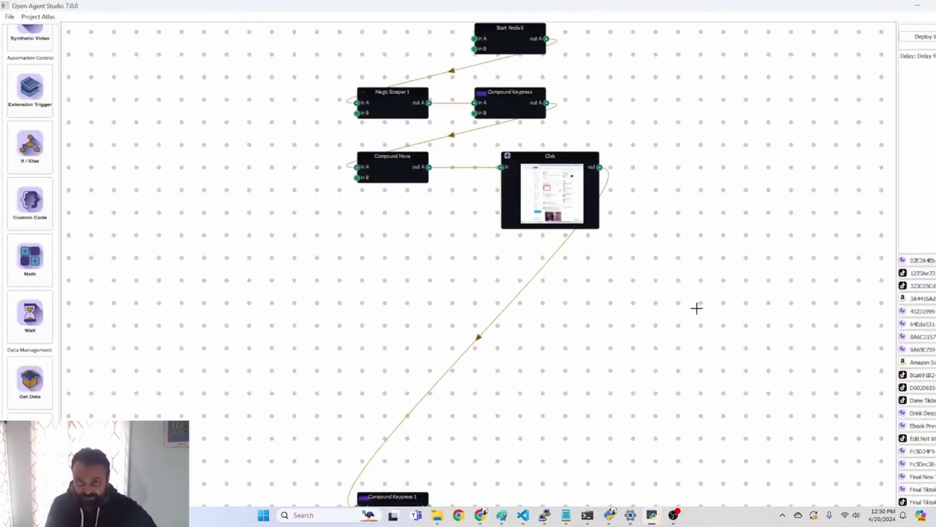
scroll(696, 308, "up", 5)
scroll(690, 224, "down", 6)
scroll(686, 266, "up", 1)
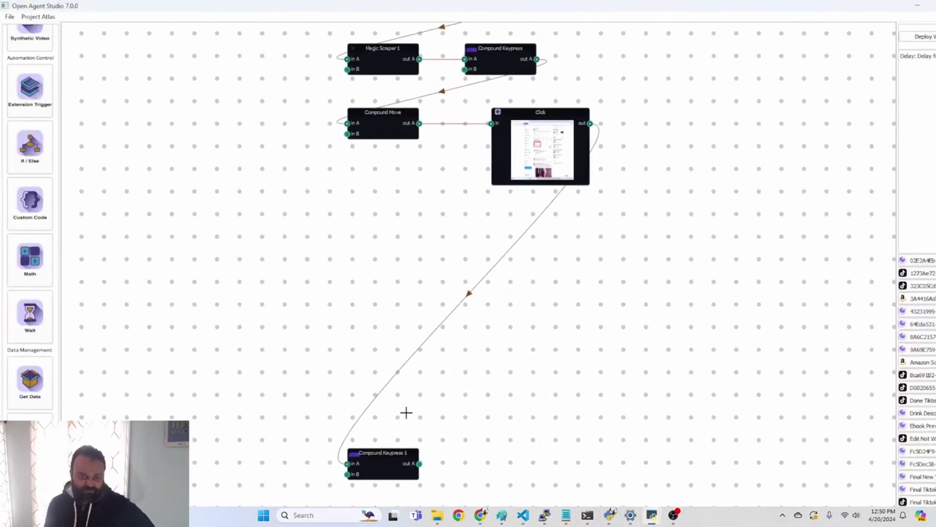
left_click_drag(395, 453, 407, 197)
left_click_drag(519, 224, 521, 419)
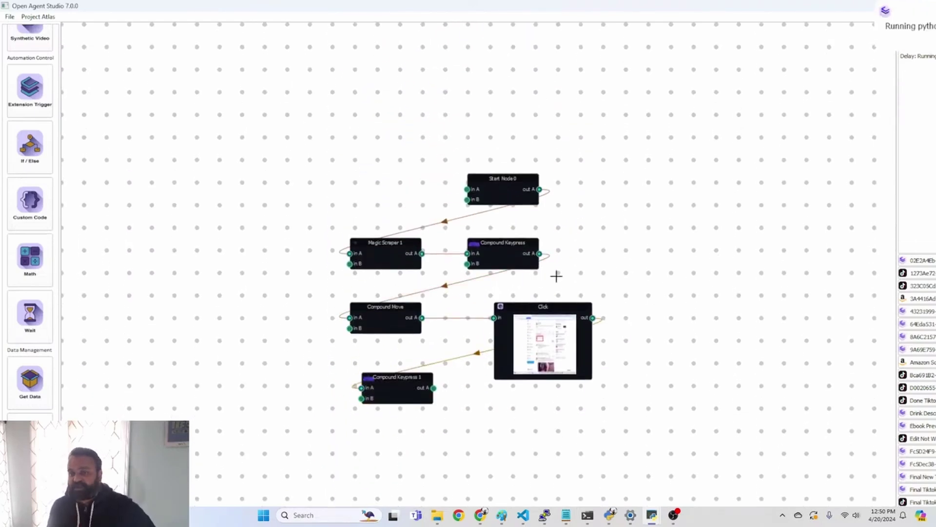
- Set Magic Scraper 1's target to 'the text of the top tweet on the page'
double_click(399, 254)
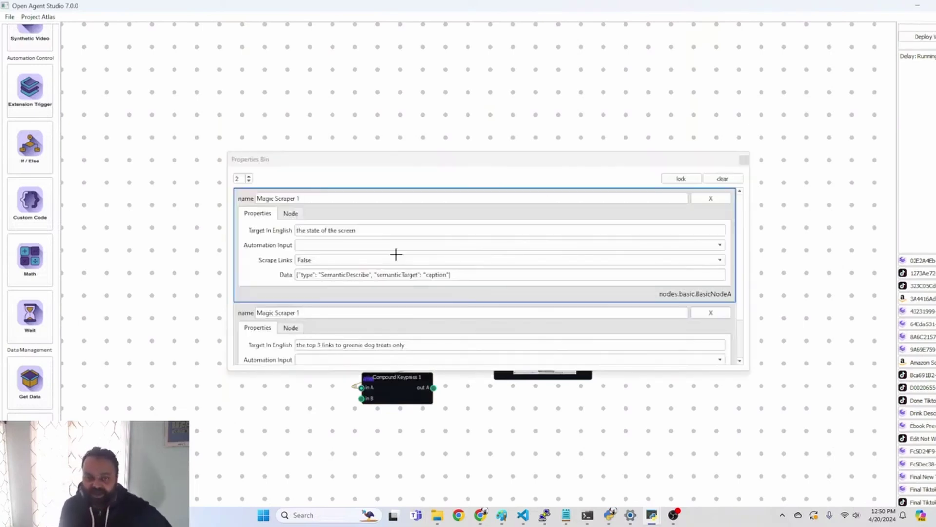
triple_click(378, 226)
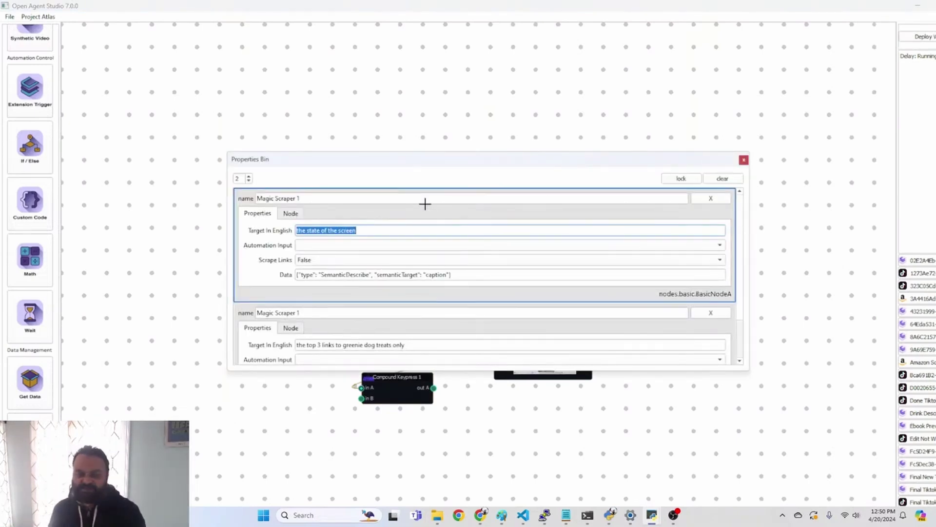
key("BackSpace")
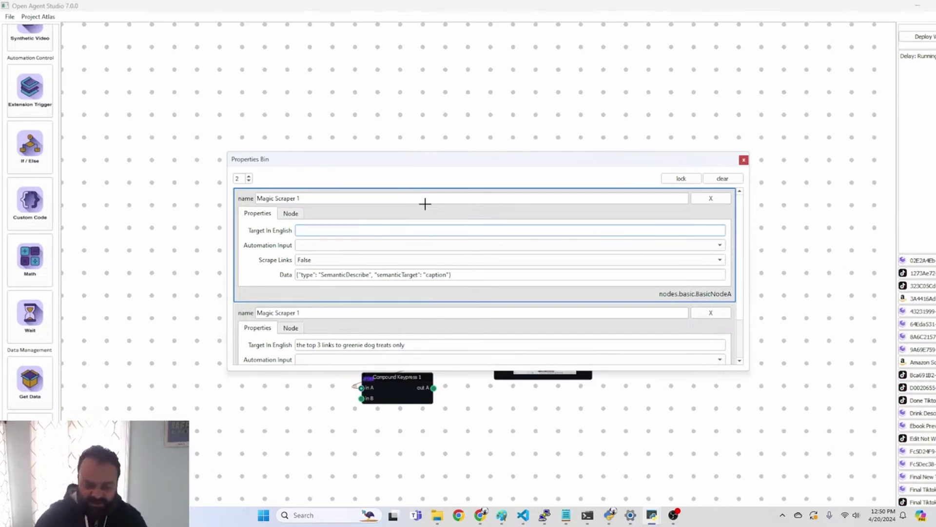
type("the text of")
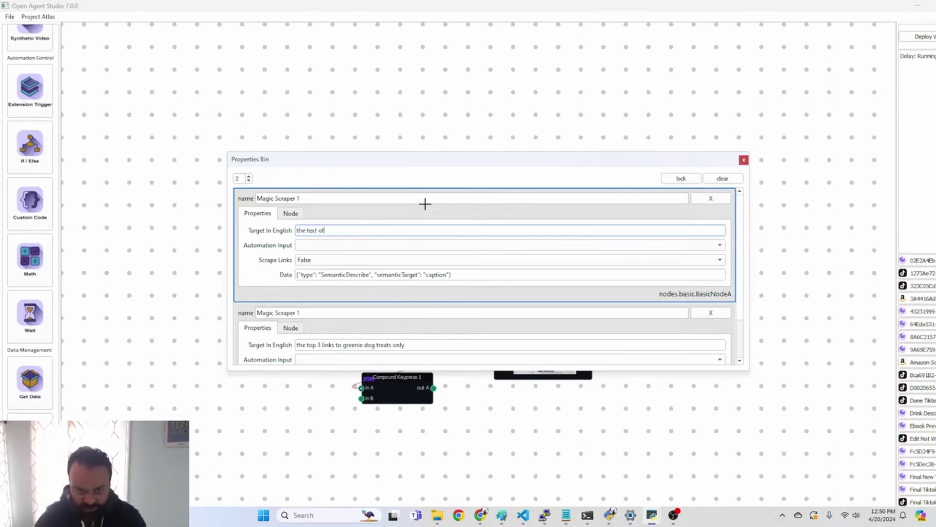
type(" the top tweet on tha")
key("BackSpace")
type("e page")
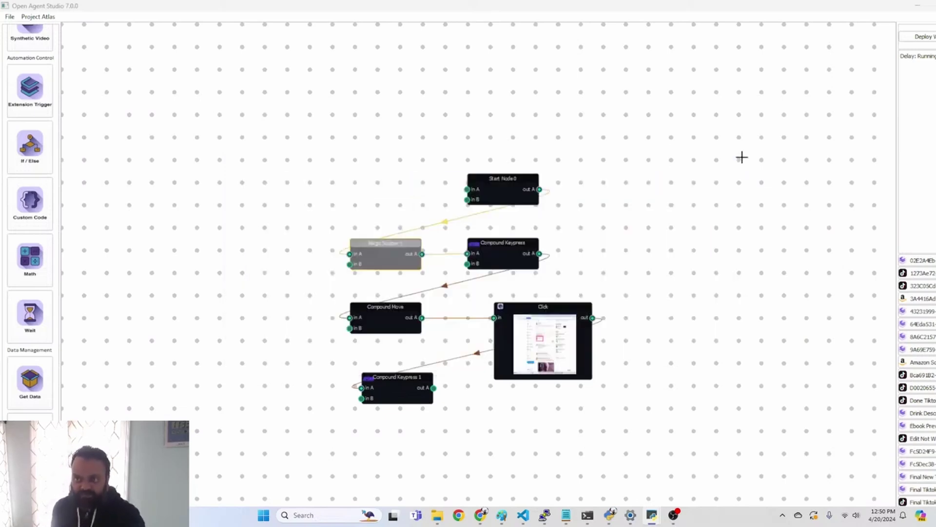
double_click(501, 192)
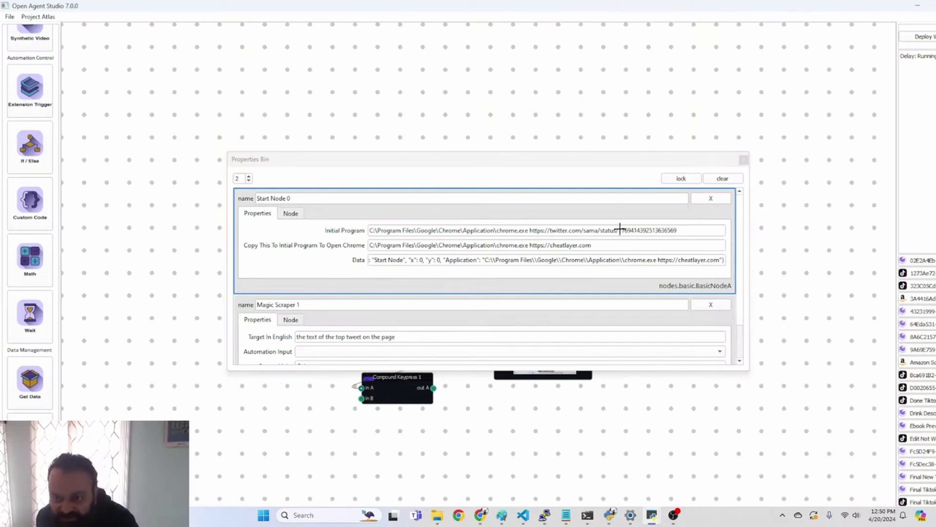
mouse_move(544, 515)
left_click(480, 515)
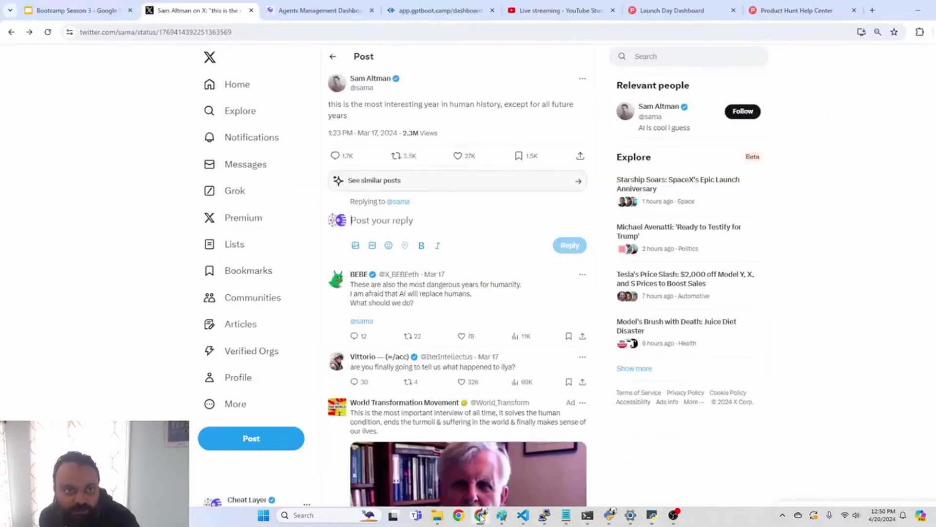
left_click(481, 516)
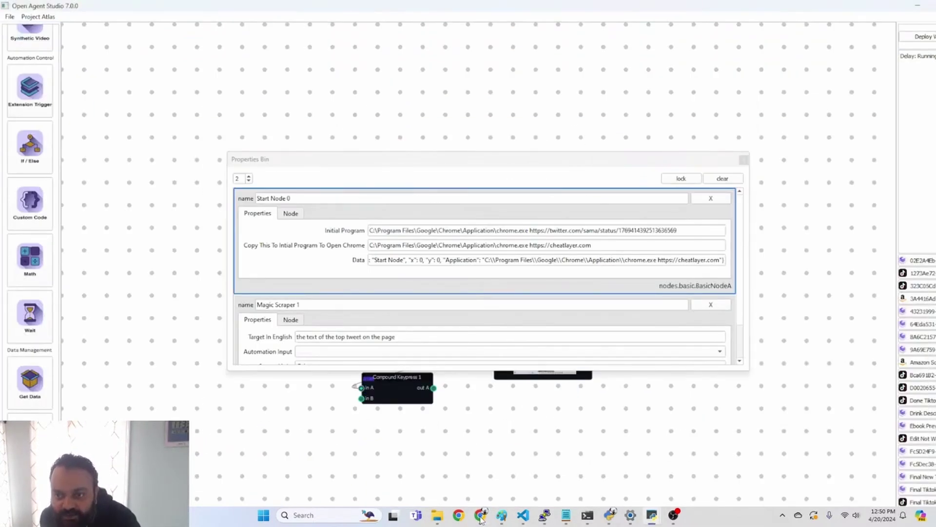
left_click(481, 517)
left_click(480, 517)
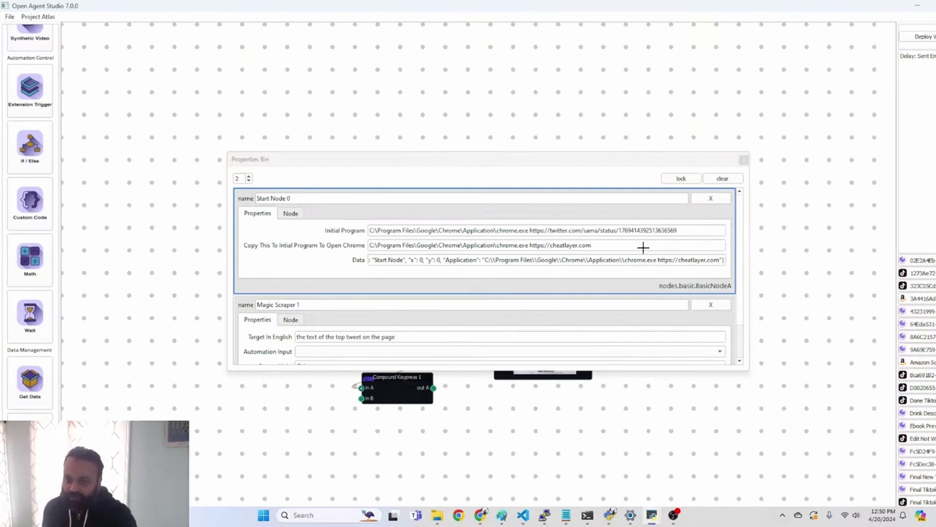
left_click(744, 160)
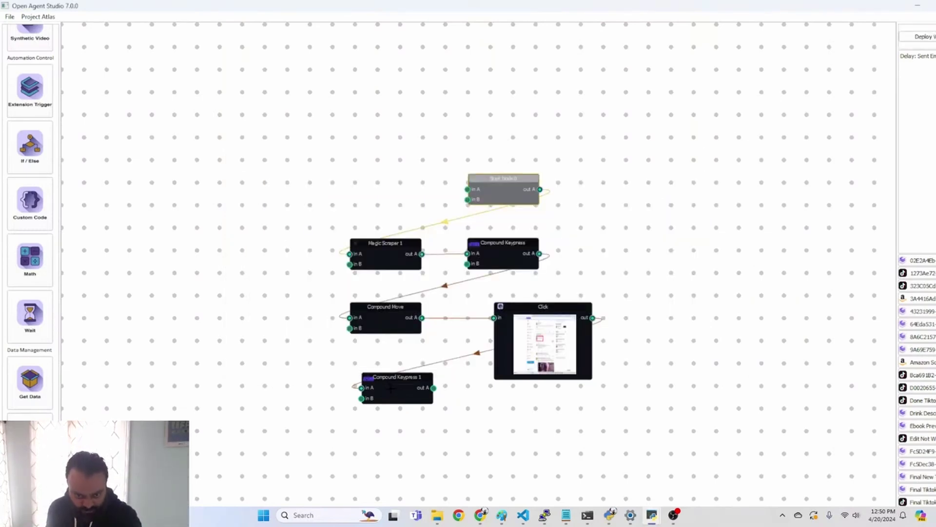
- Give Compound Keypress 1 GPT-4 Mode True and Description1 as its Automation Input
double_click(390, 388)
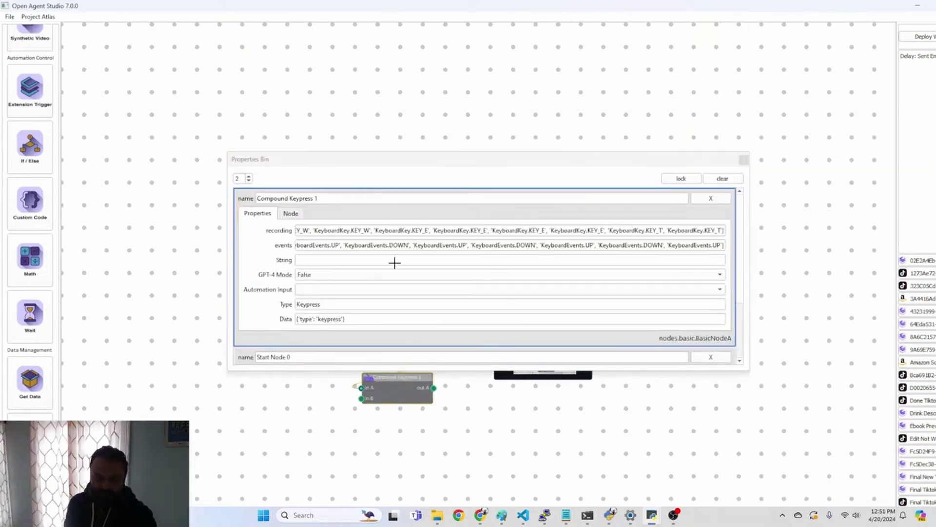
left_click(345, 275)
left_click(323, 287)
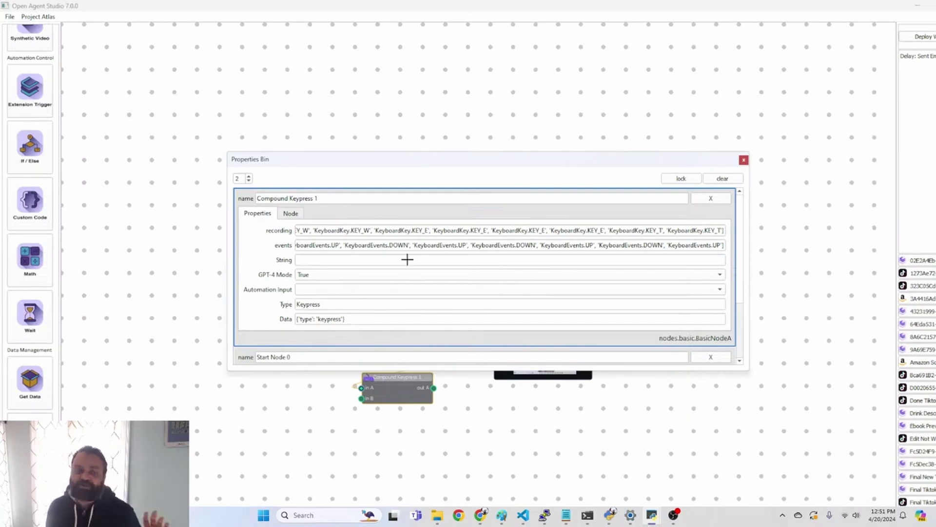
left_click(349, 288)
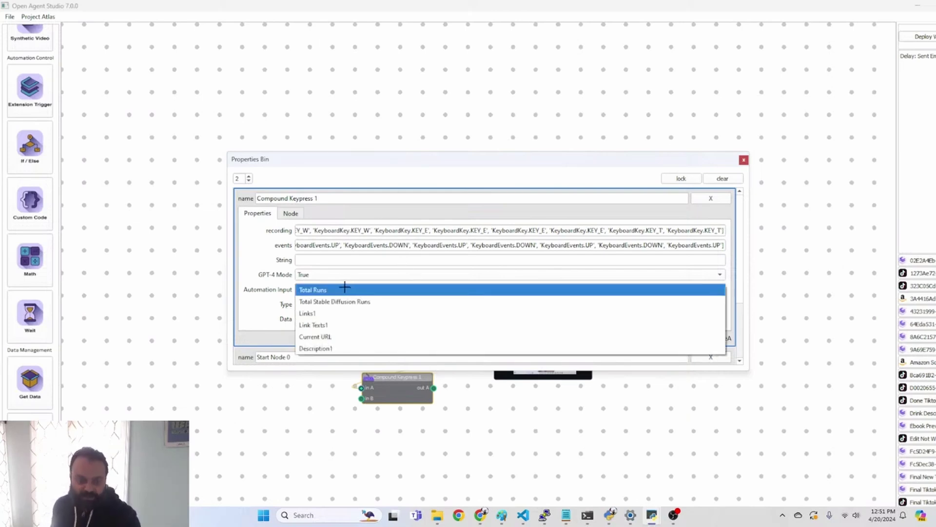
left_click(334, 348)
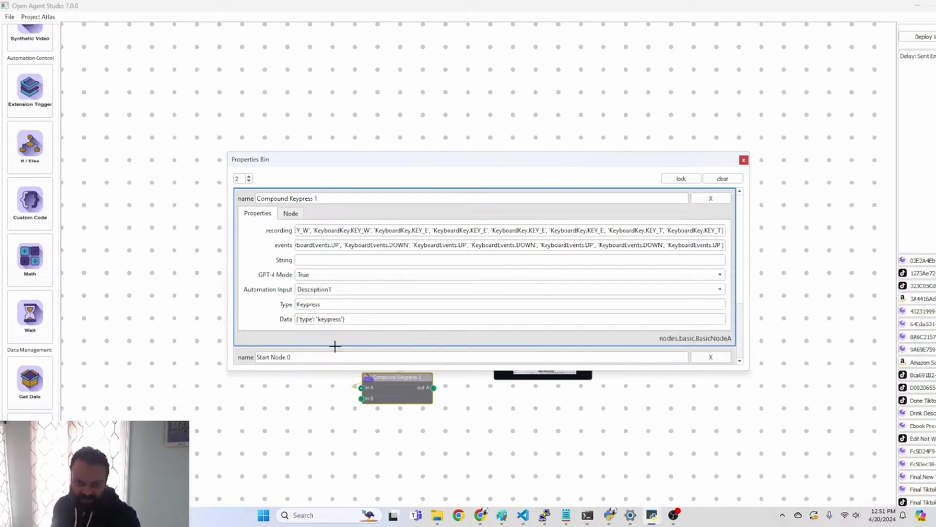
left_click(743, 160)
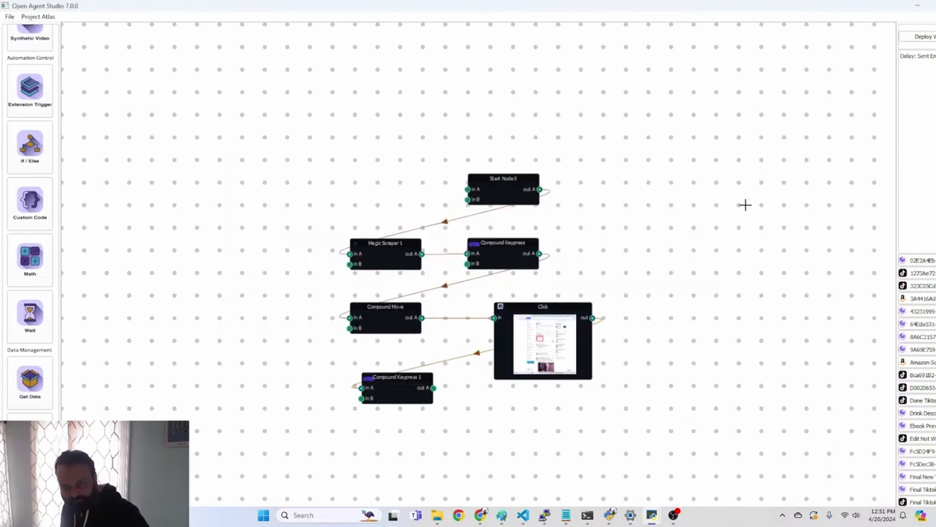
- Run the workflow, then delete the stray word 'insert' from the tweet's reply box
key("alt+F4")
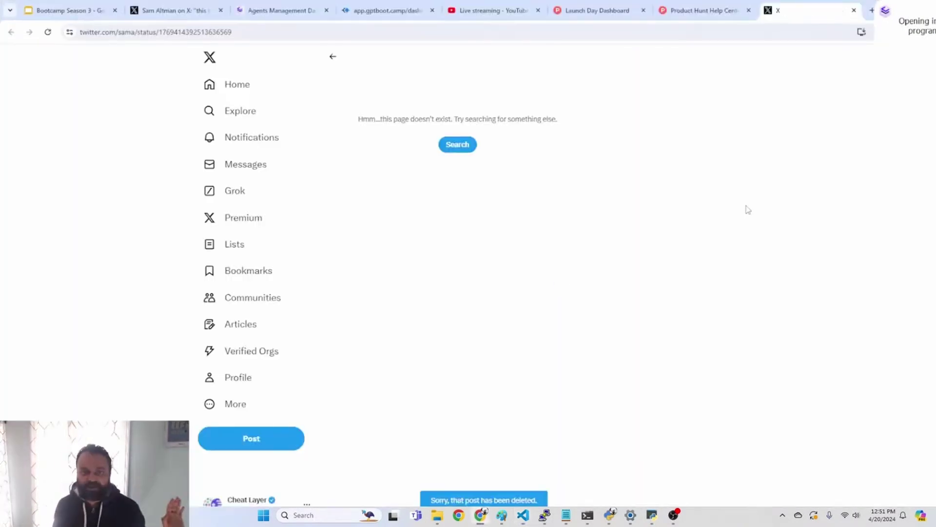
left_click(154, 10)
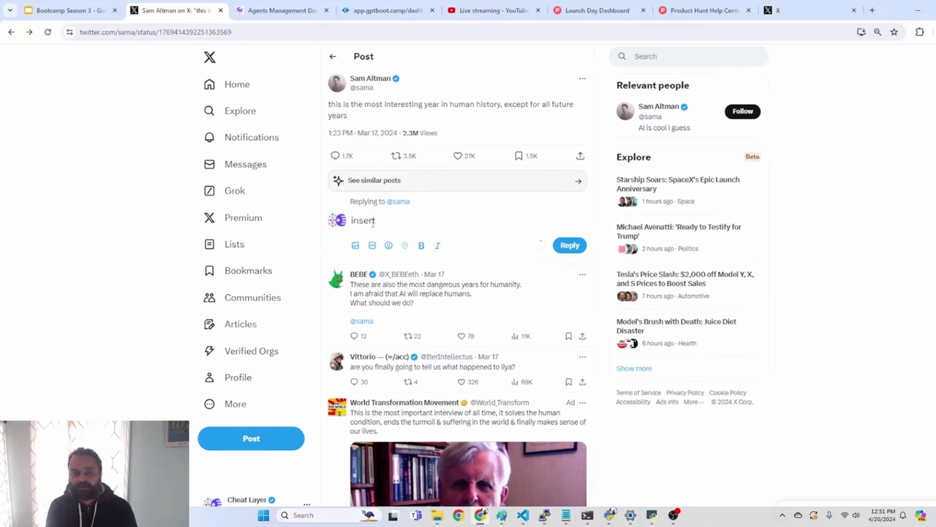
double_click(373, 223)
key("BackSpace")
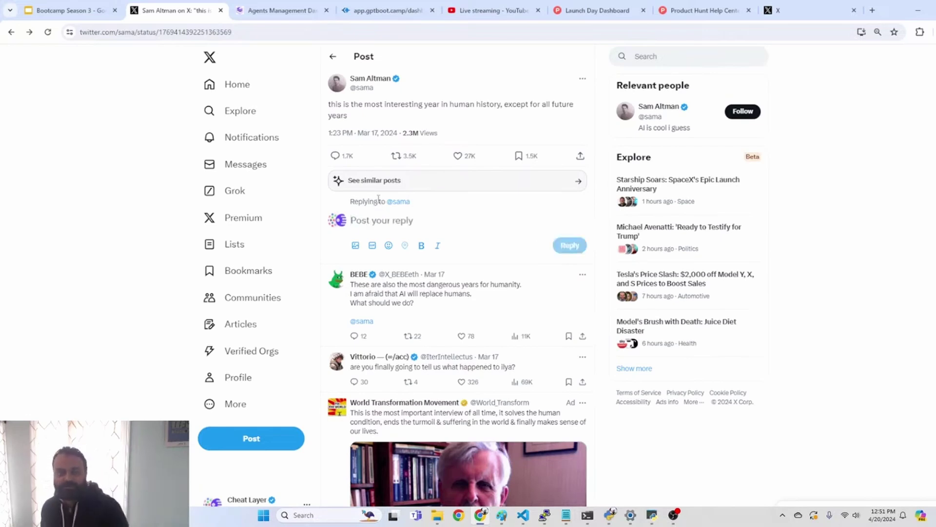
mouse_move(652, 515)
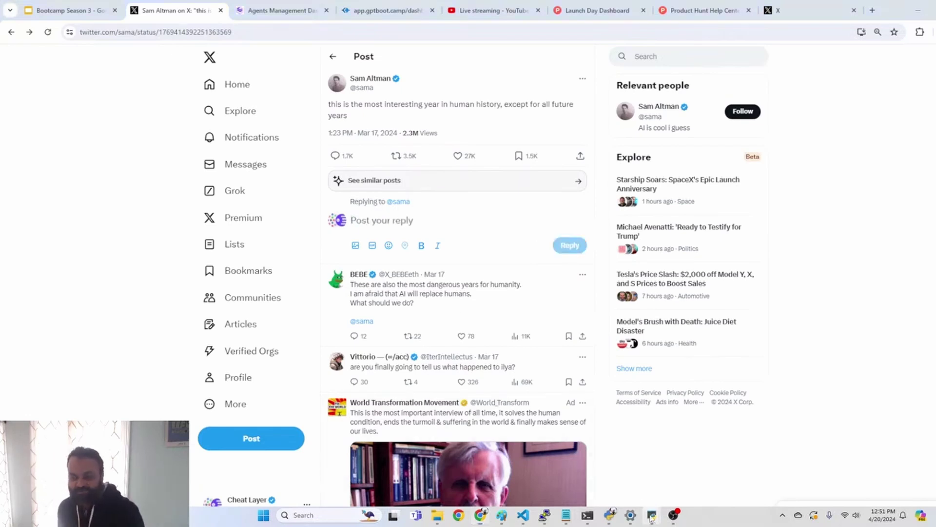
left_click(703, 478)
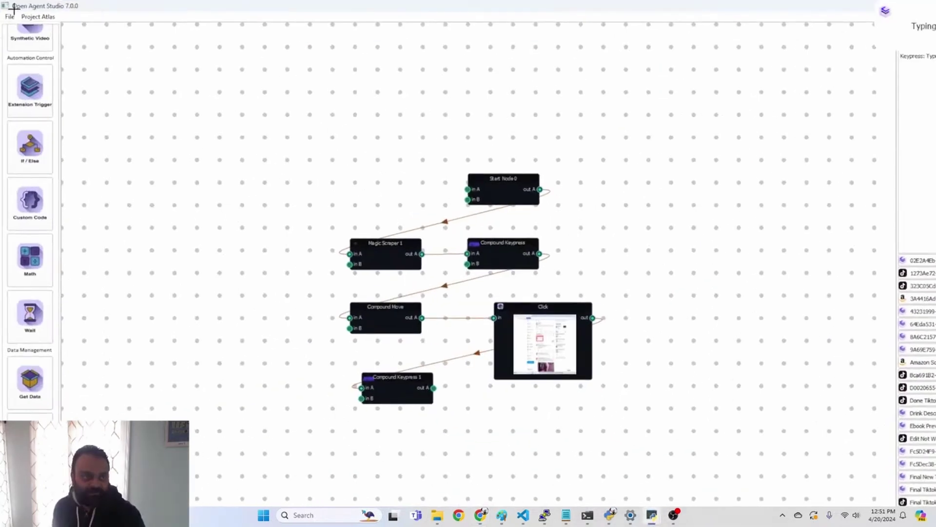
- Reload the workflow graph and select the X post's status ID in Chrome's address bar
left_click(9, 16)
left_click(57, 73)
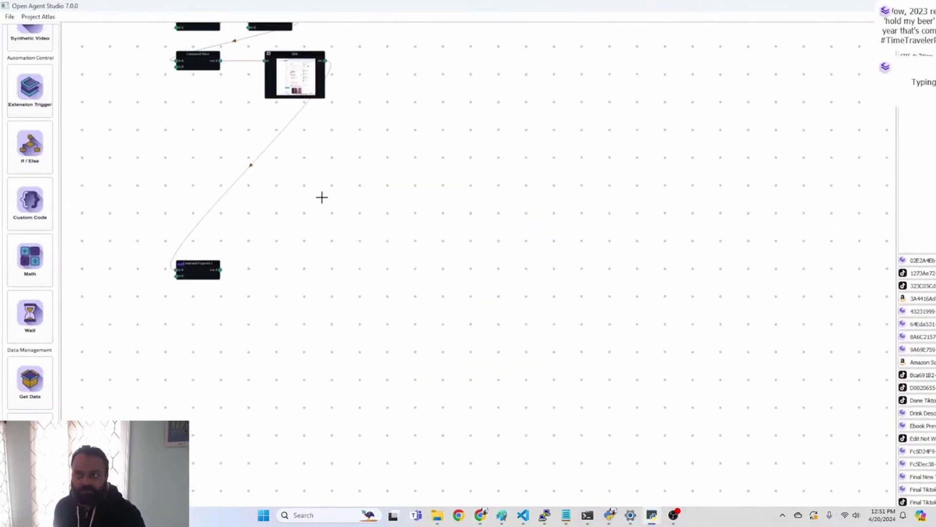
left_click_drag(307, 182, 490, 354)
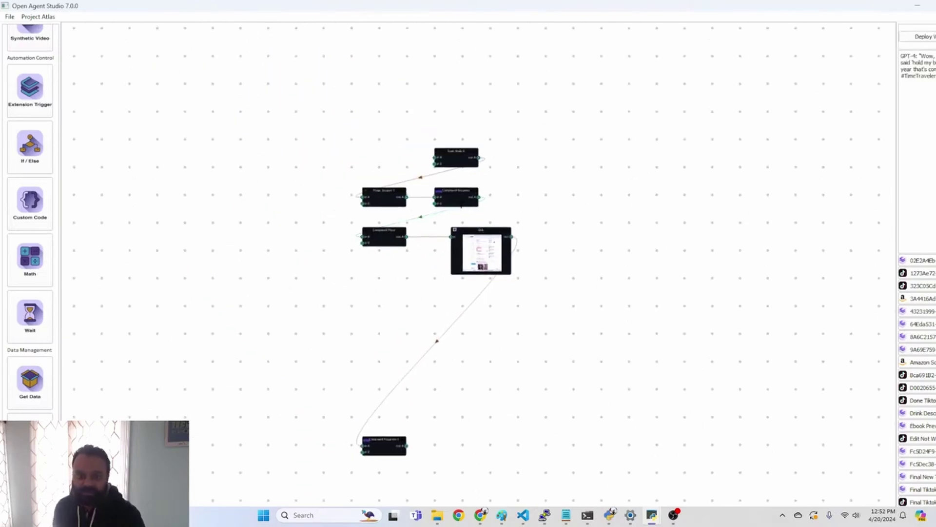
mouse_move(523, 519)
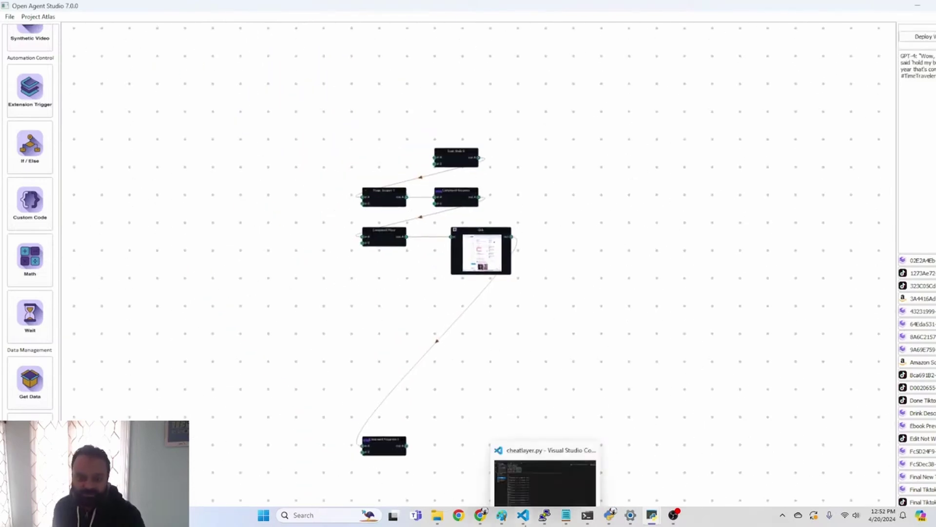
left_click(483, 513)
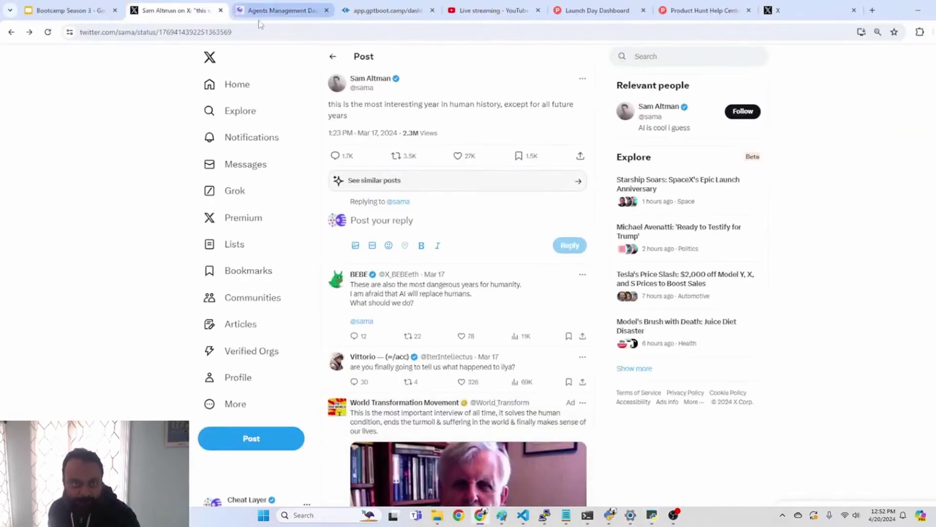
double_click(224, 33)
key("ctrl+c")
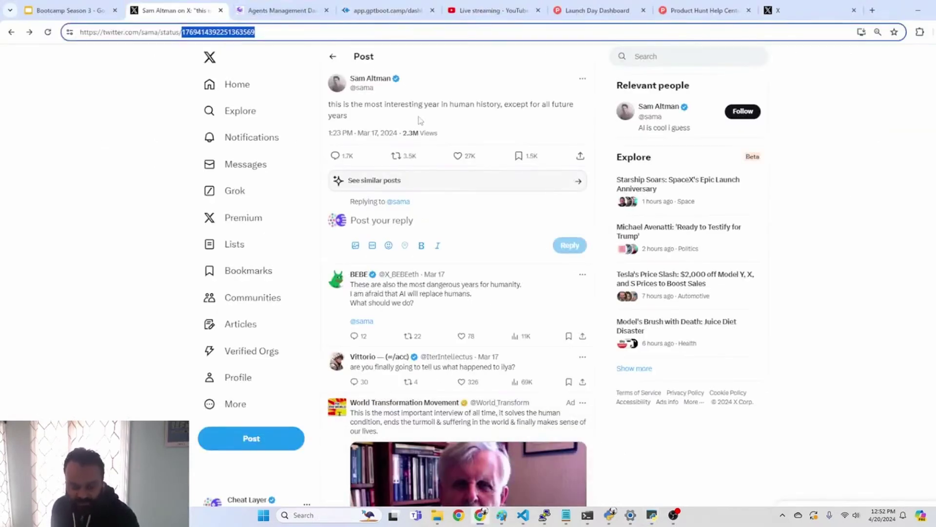
left_click(652, 515)
left_click(688, 475)
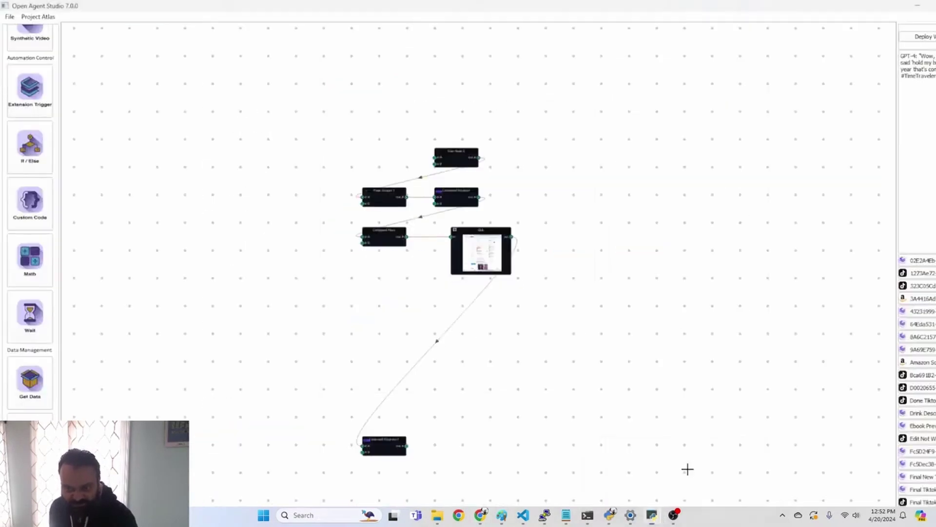
scroll(455, 162, "up", 5)
double_click(456, 161)
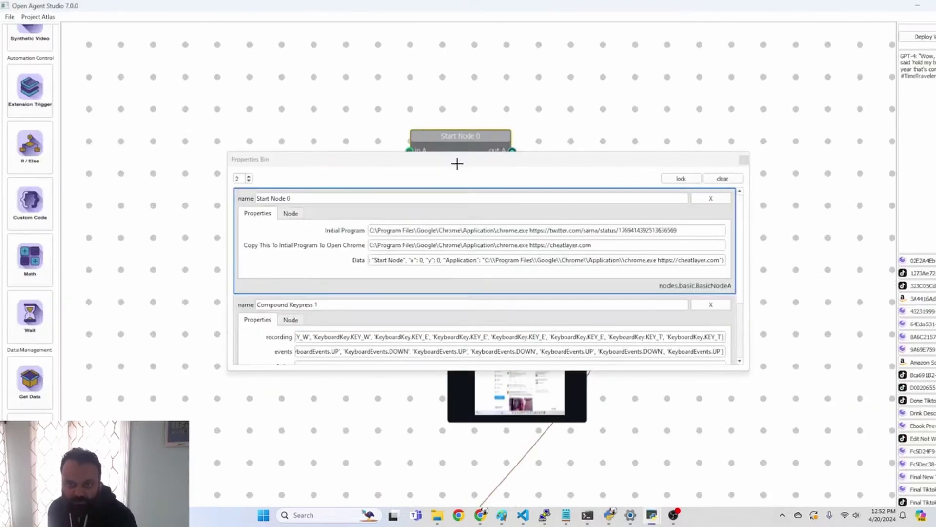
double_click(637, 230)
key("ctrl+v")
key("ctrl+shift+Left")
left_click(678, 230)
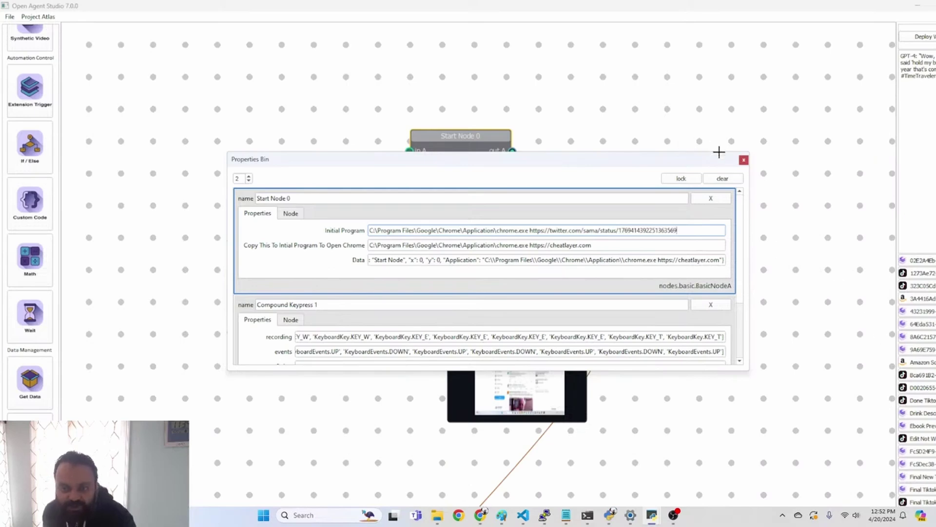
left_click(744, 160)
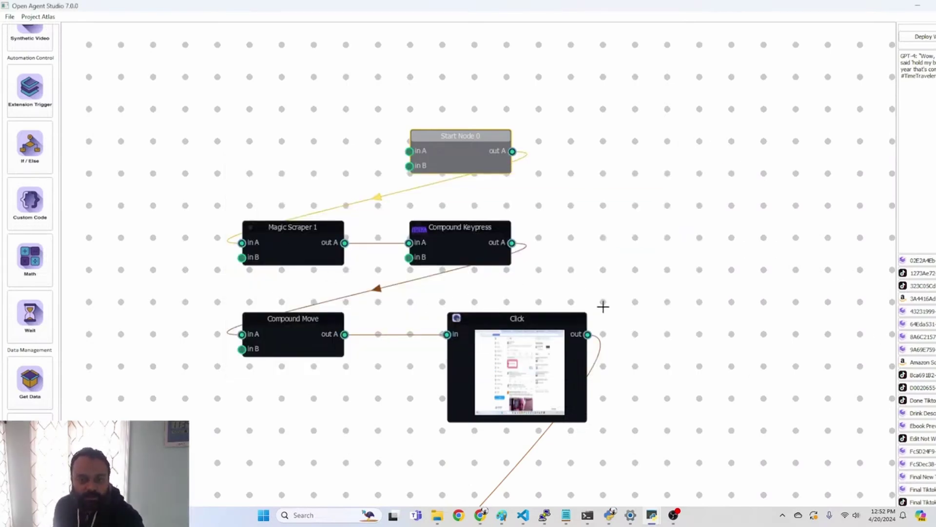
left_click_drag(640, 423, 717, 234)
scroll(713, 240, "down", 3)
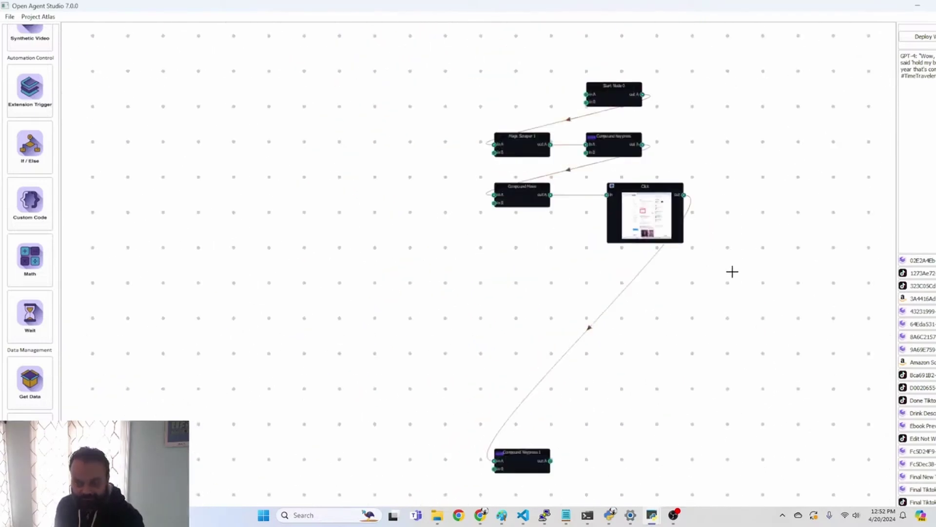
- Let the flow open the X post in a new tab and expand its empty reply composer
key("alt+Tab")
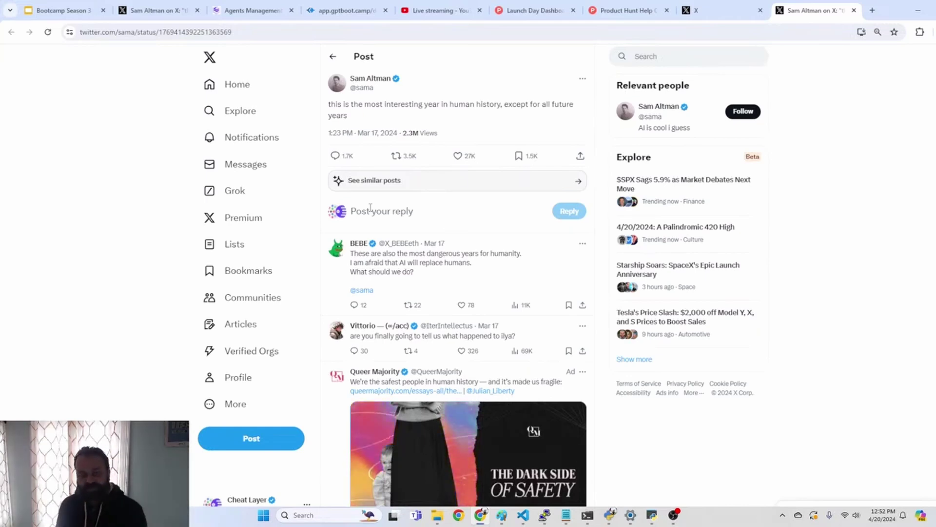
left_click(569, 211)
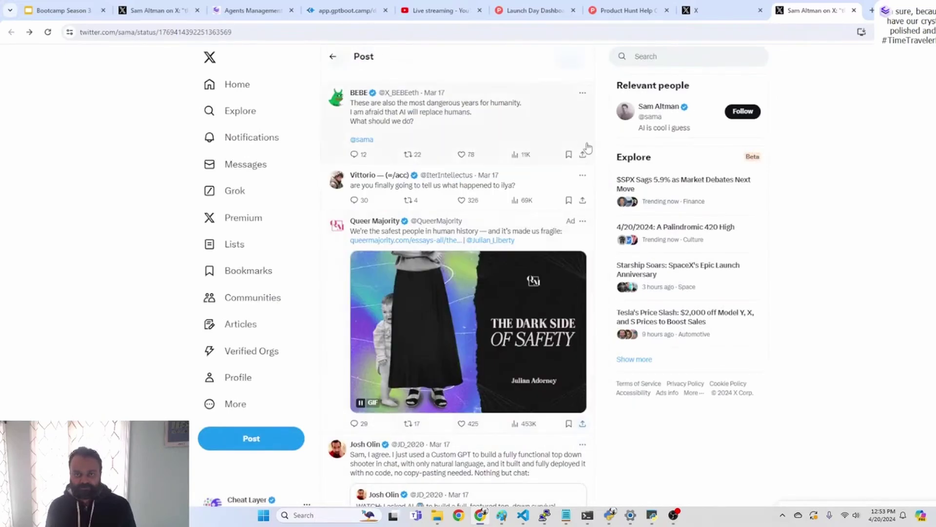
left_click(443, 217)
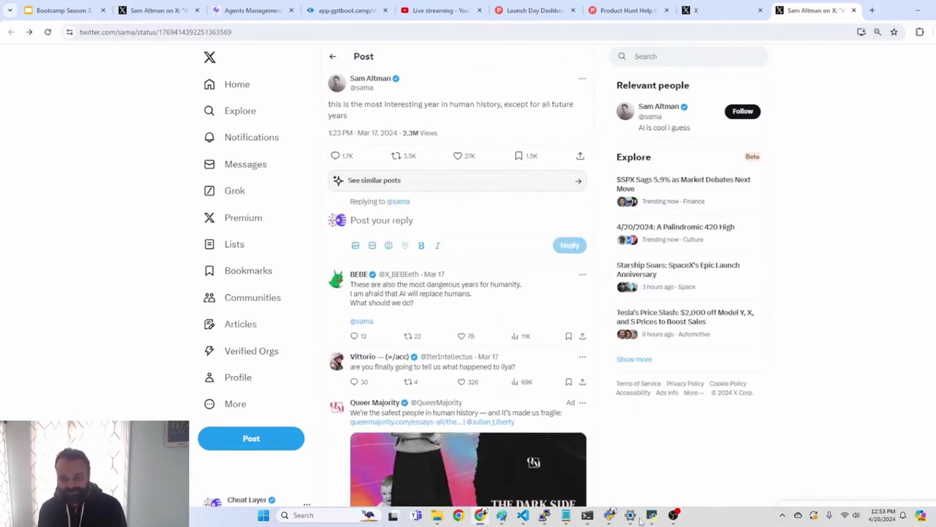
mouse_move(674, 515)
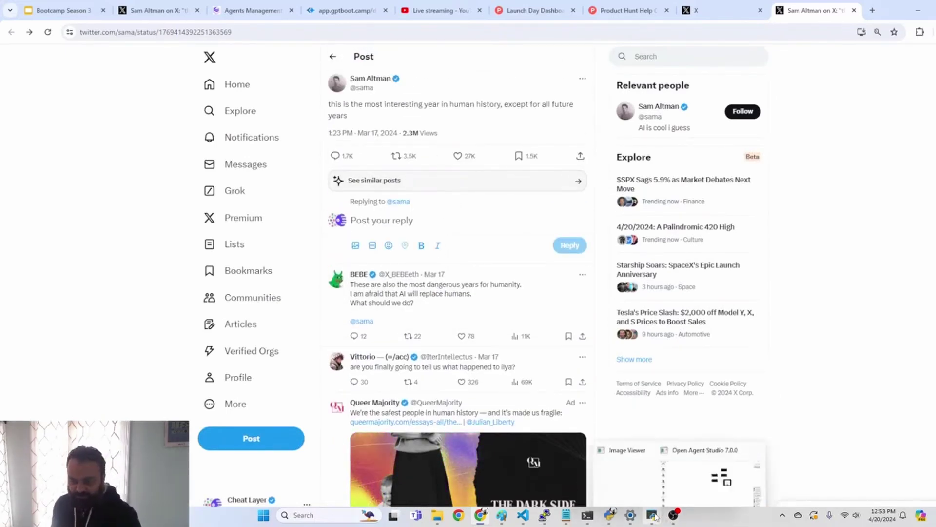
left_click(686, 496)
- In the Click node's semantic target, replace the word 'labeled' with 'that says'
double_click(637, 211)
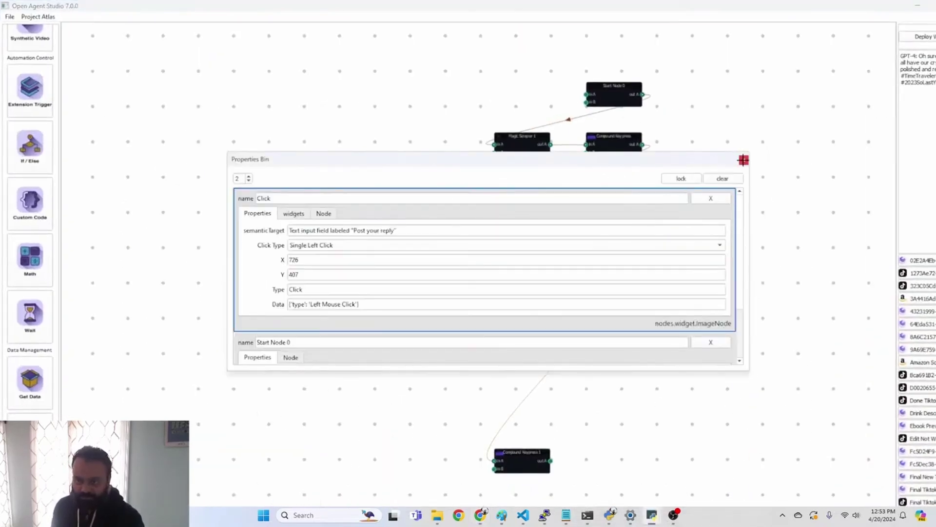
left_click(340, 227)
double_click(340, 228)
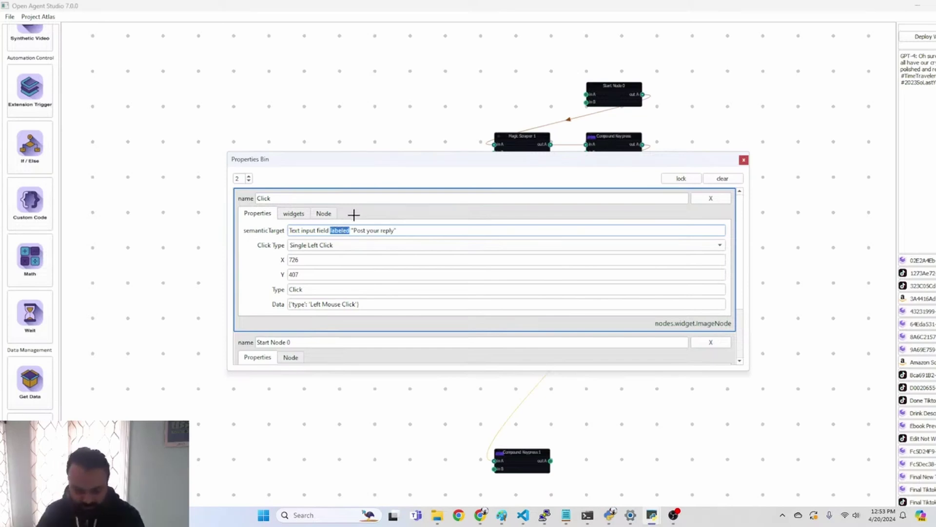
type("that says")
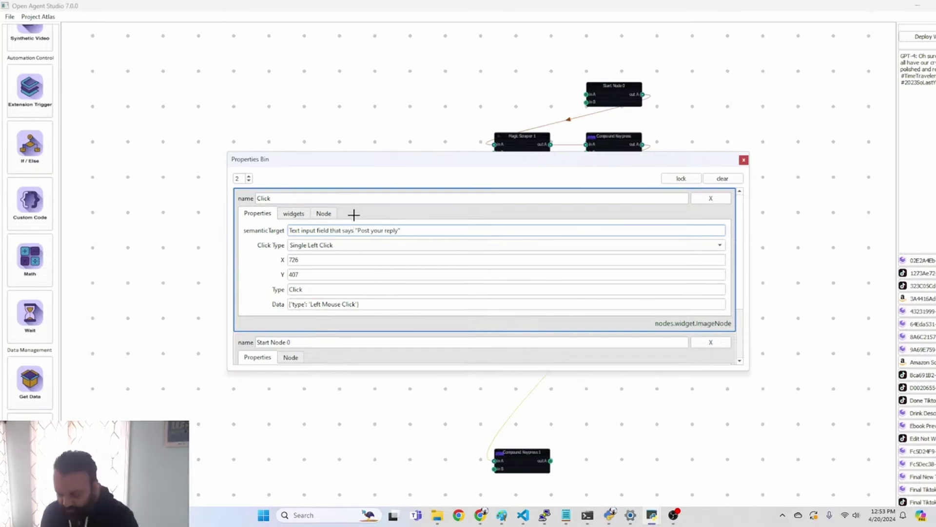
left_click(743, 161)
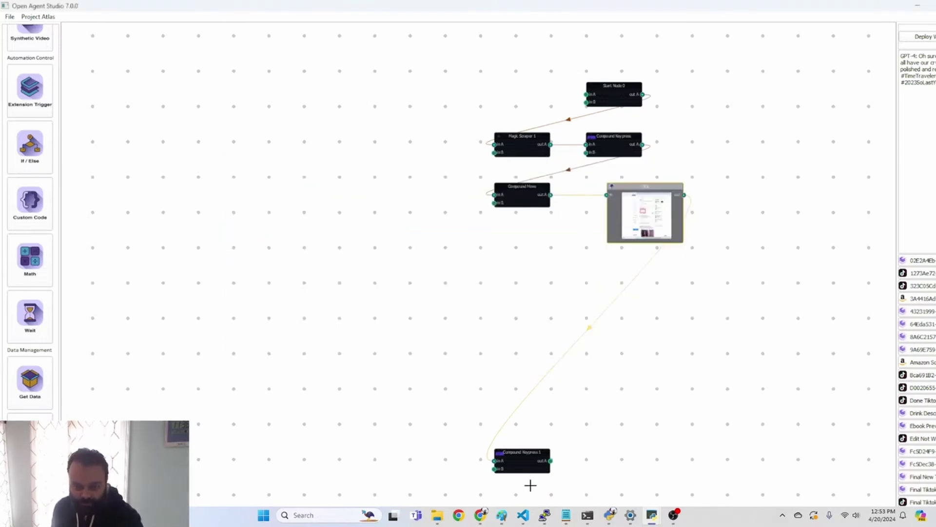
- Check the Compound Keypress 1 node's properties, then switch back to Chrome
double_click(530, 466)
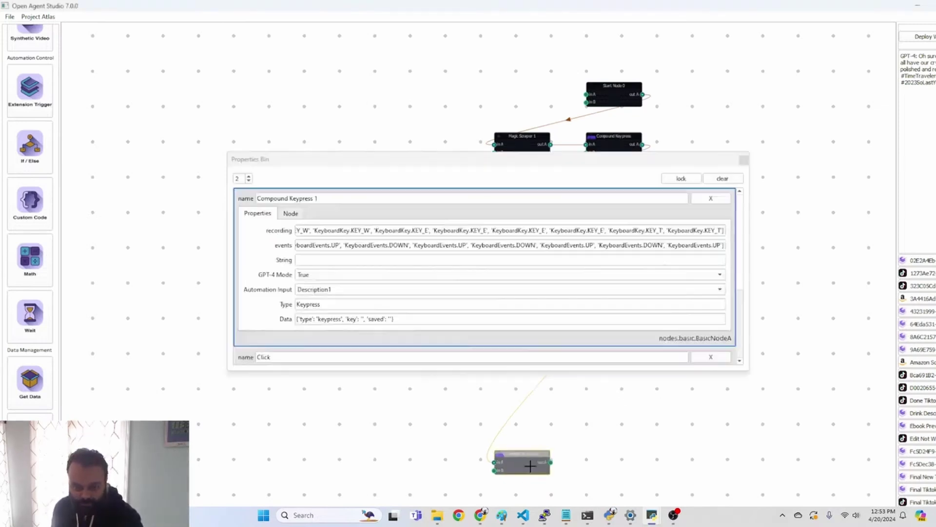
left_click(744, 160)
key("alt+Tab")
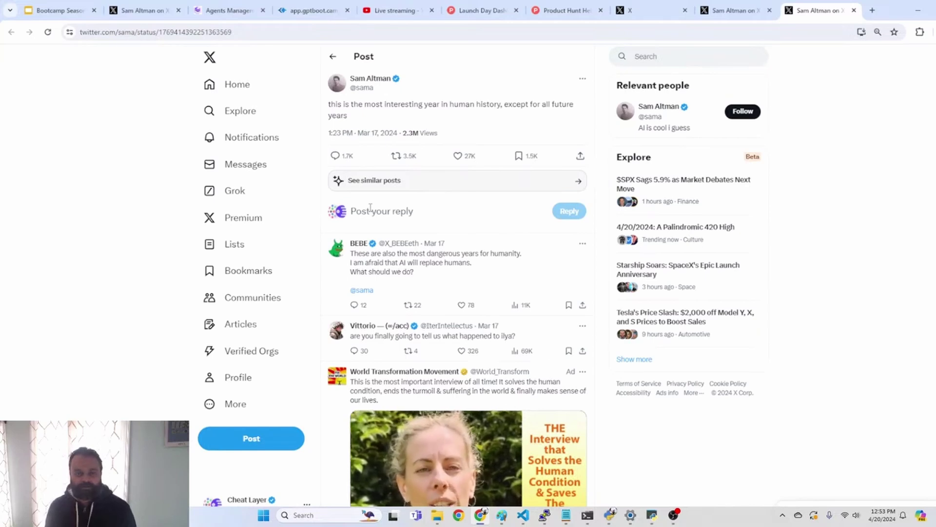
- Focus the post's 'Post your reply' box so the agent types the GPT-4 '2023 hold my beer' reply
left_click(371, 209)
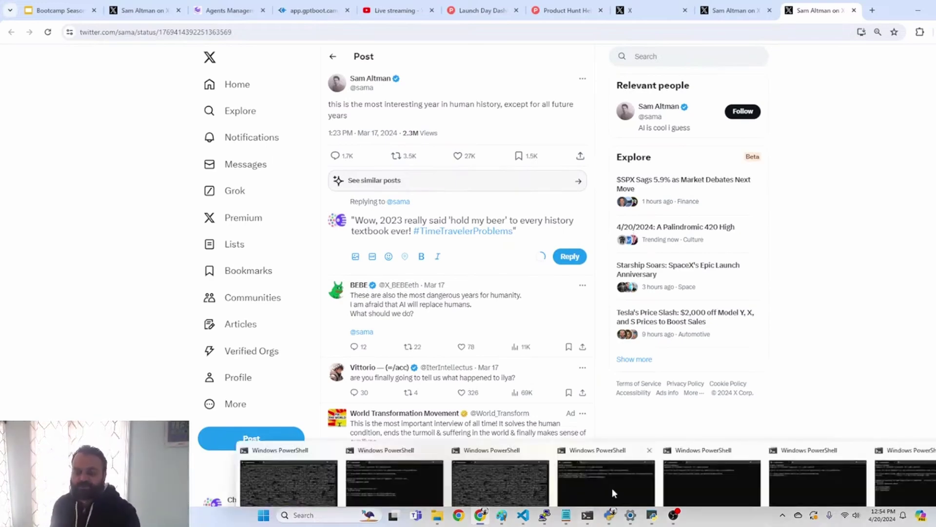
- Return to Open Agent Studio from the taskbar and pan the graph to show Compound Keypress 1
mouse_move(653, 511)
left_click(712, 480)
scroll(612, 324, "up", 5)
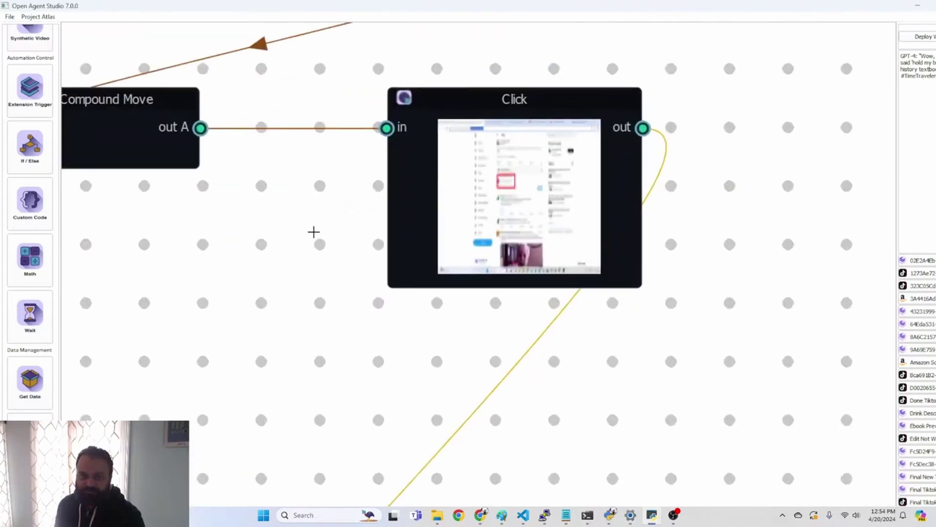
scroll(319, 242, "down", 5)
left_click_drag(146, 311, 239, 65)
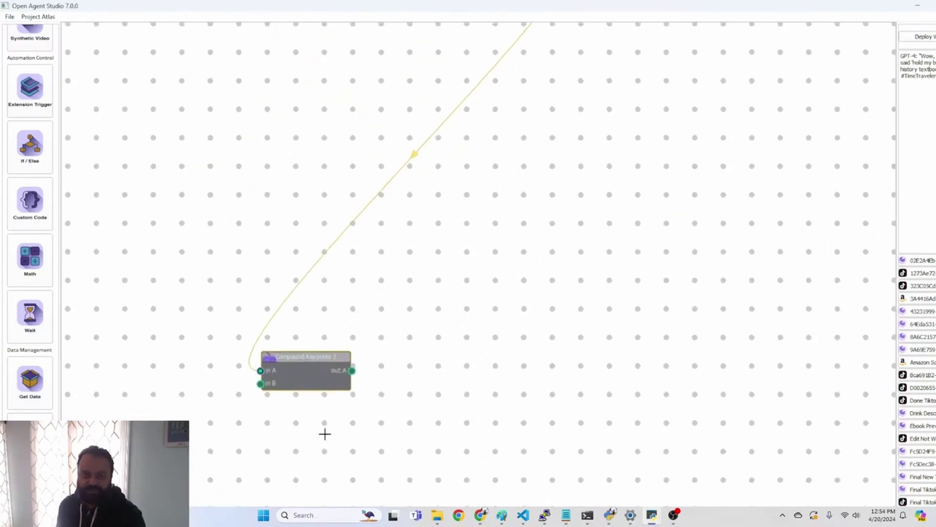